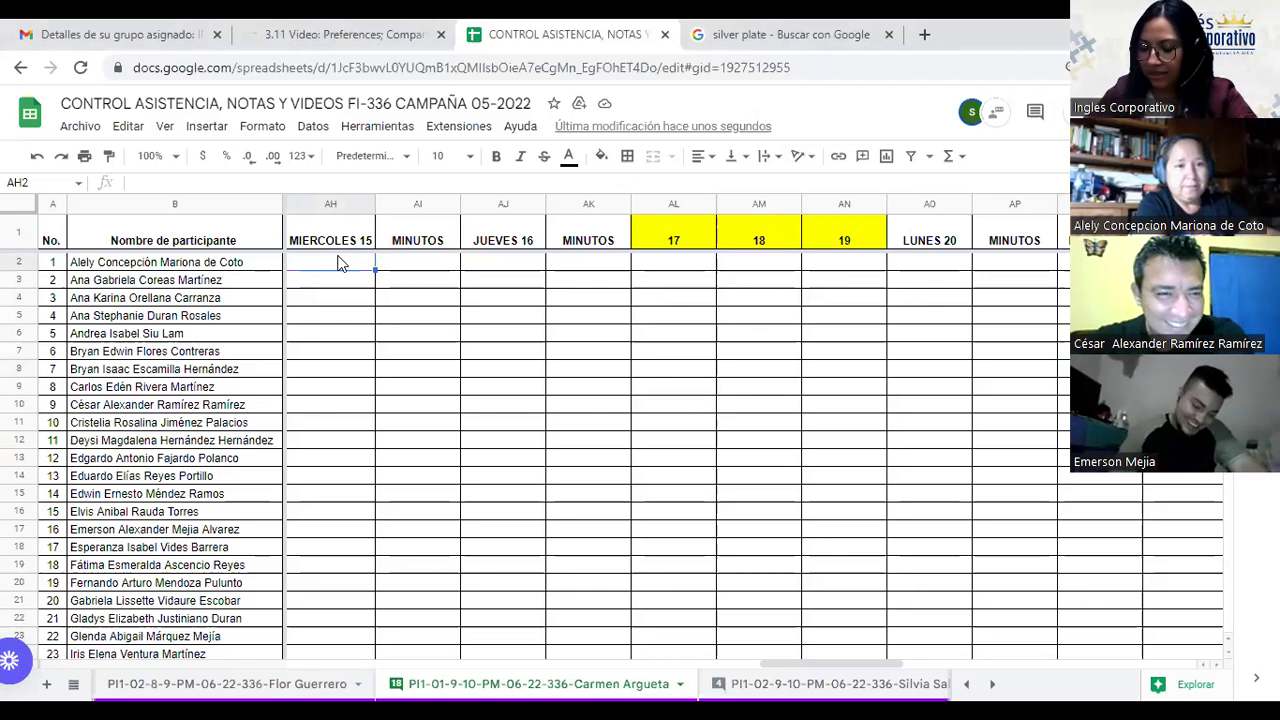
- Record MIERCOLES 15 attendance for participants 1 to 4 in AH2:AH5 as 1, 0, 1 and 1
{"action": "type", "text": "1"}
{"action": "key", "text": "Return"}
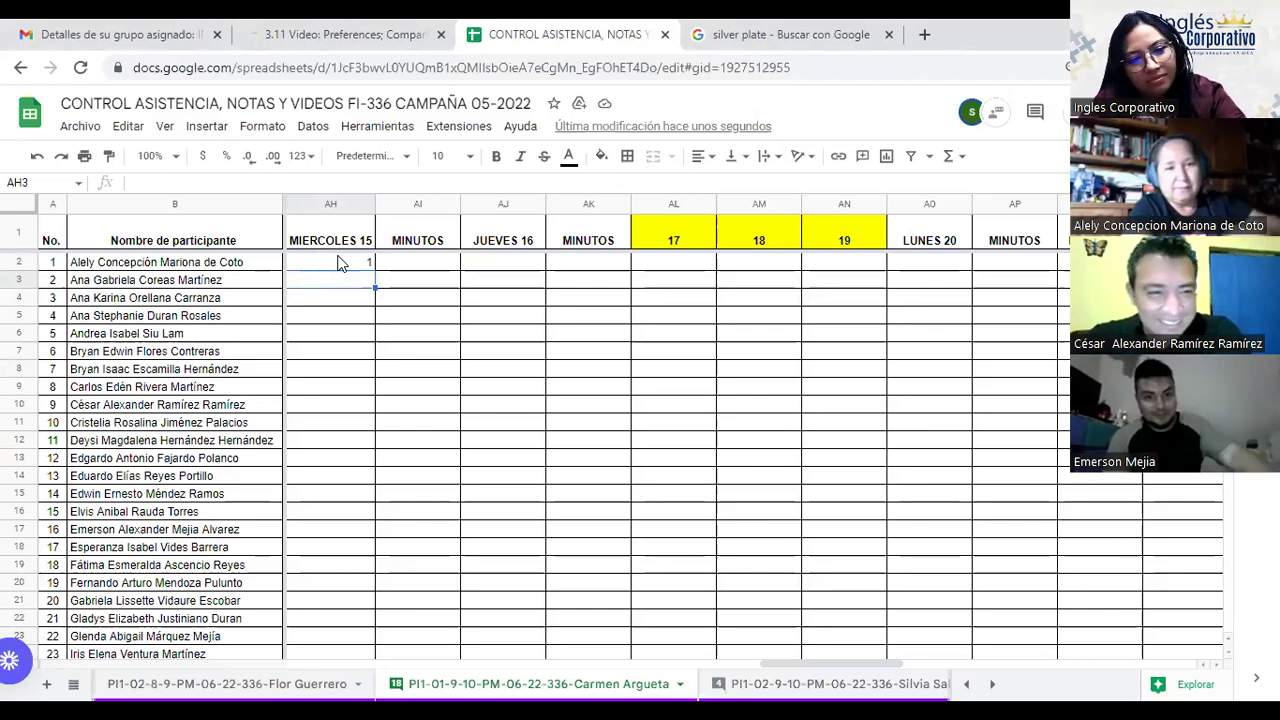
{"action": "type", "text": "0"}
{"action": "key", "text": "Return"}
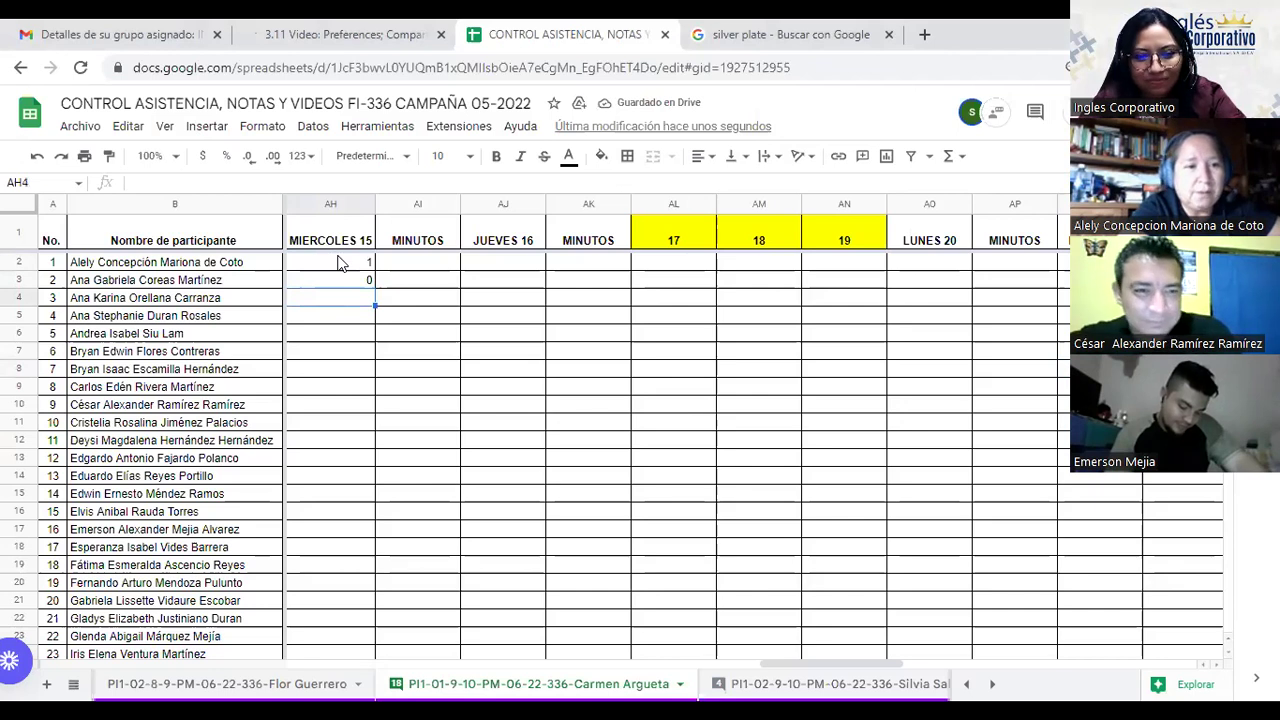
{"action": "type", "text": "1"}
{"action": "key", "text": "Return"}
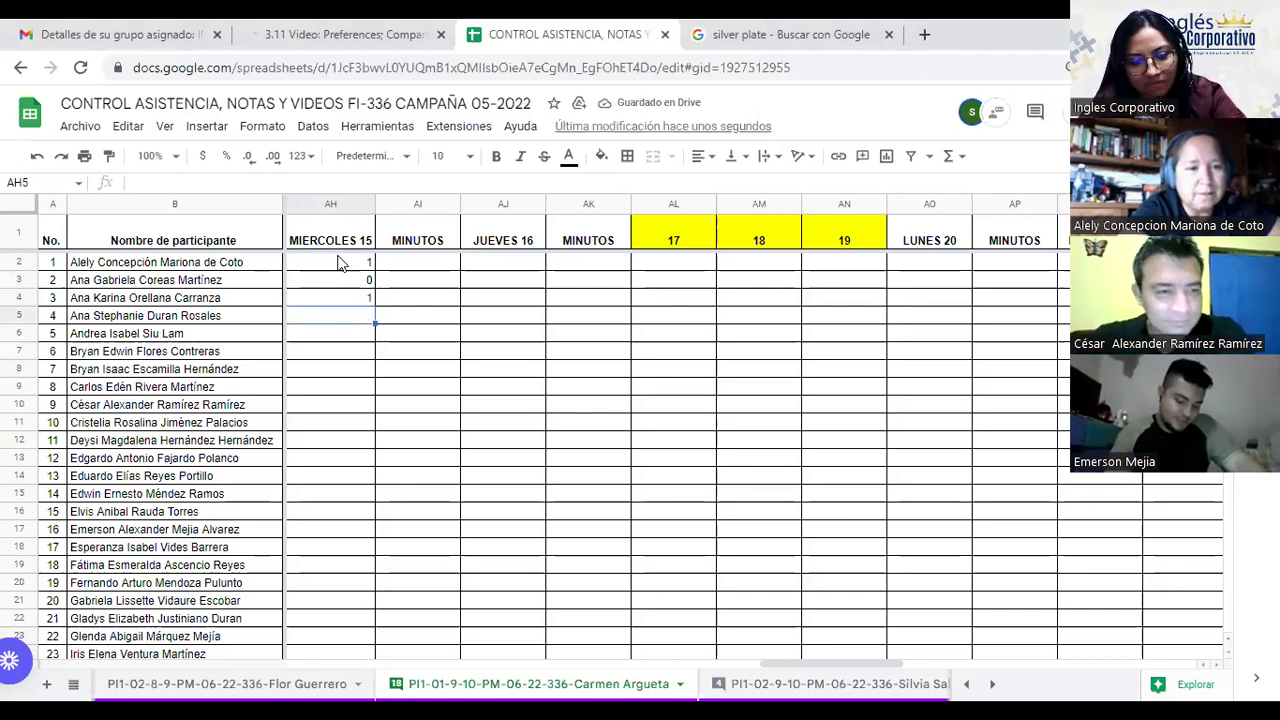
{"action": "type", "text": "1"}
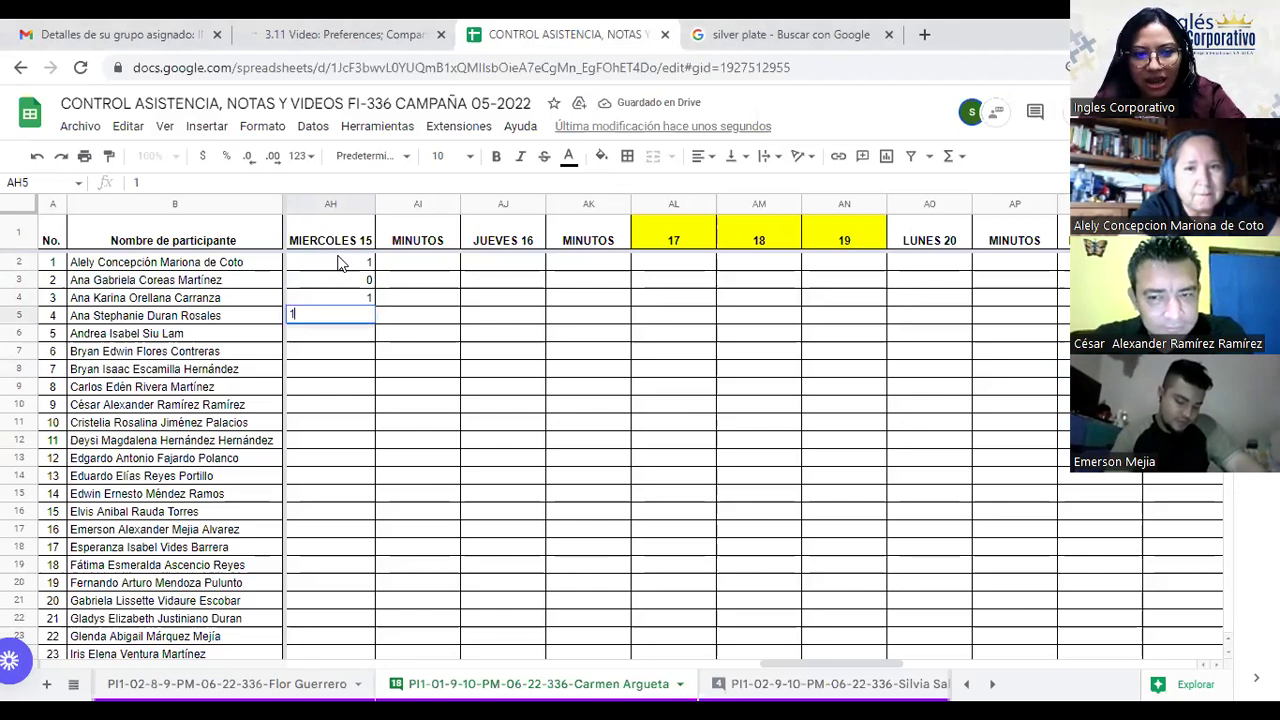
{"action": "key", "text": "Return"}
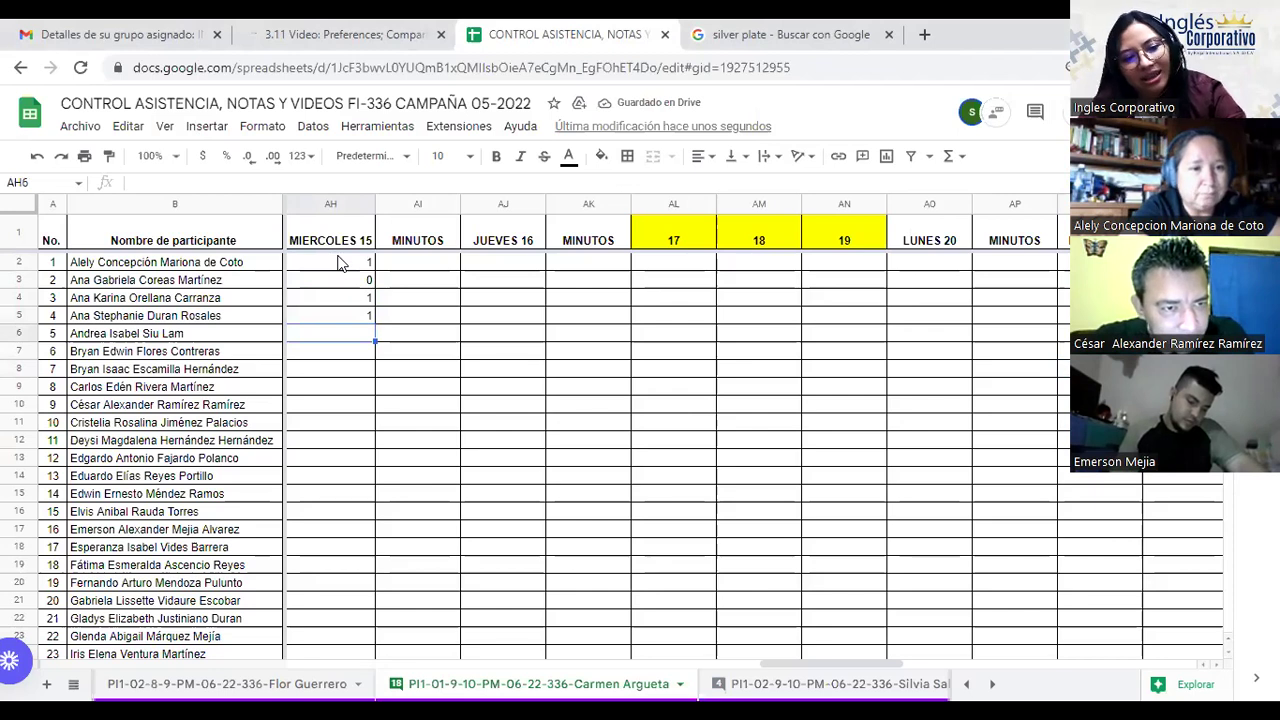
- Mark participants 5 to 10 with 1 in the MIERCOLES 15 column, cells AH6 to AH11
{"action": "type", "text": "1"}
{"action": "key", "text": "Return"}
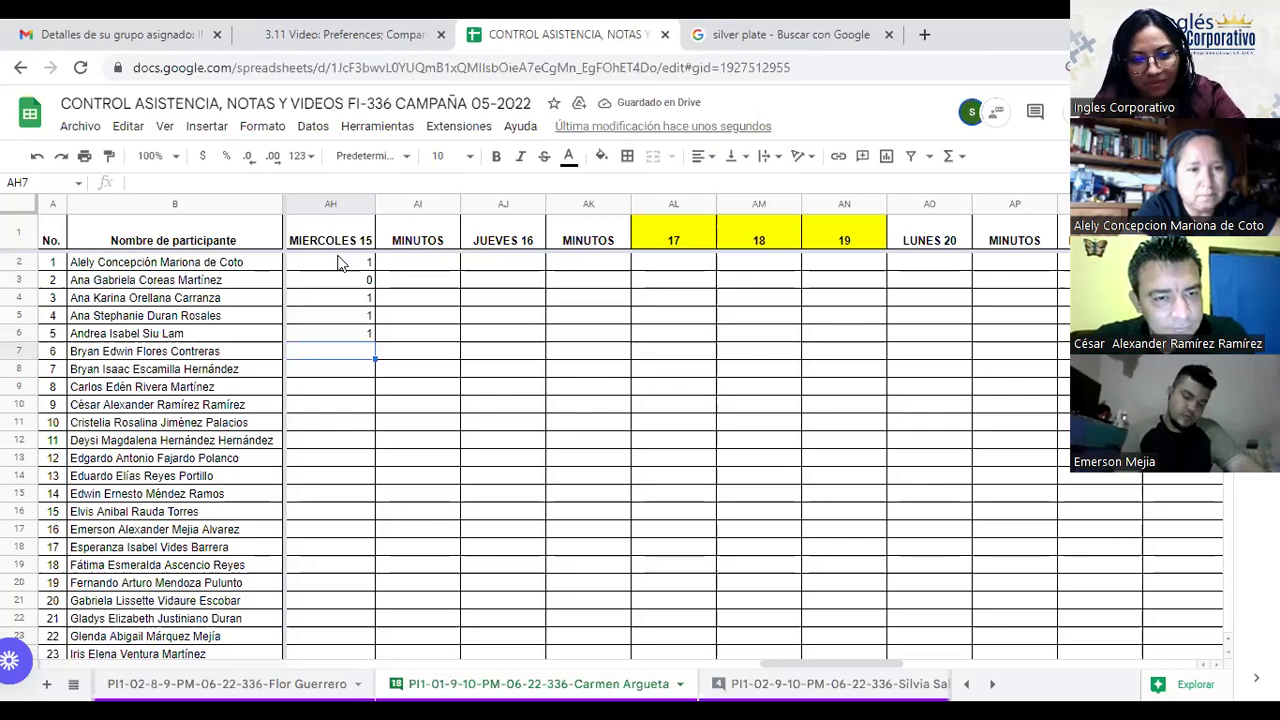
{"action": "type", "text": "1"}
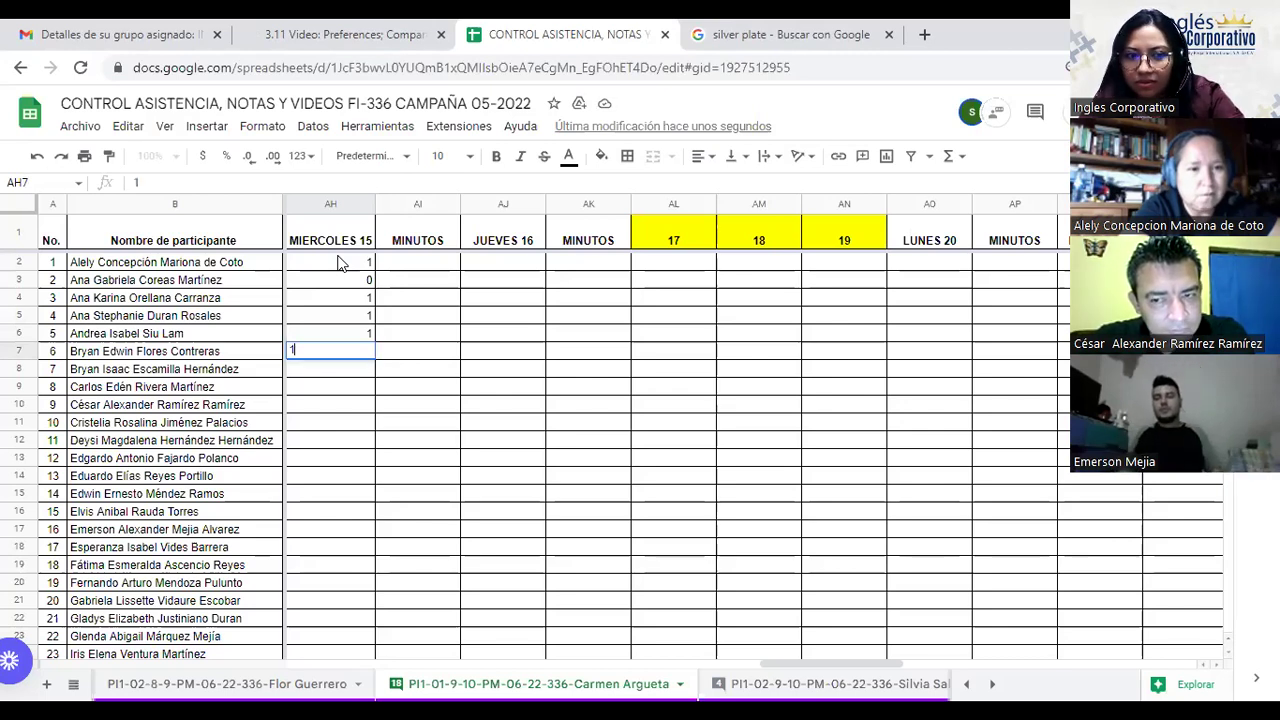
{"action": "key", "text": "Return"}
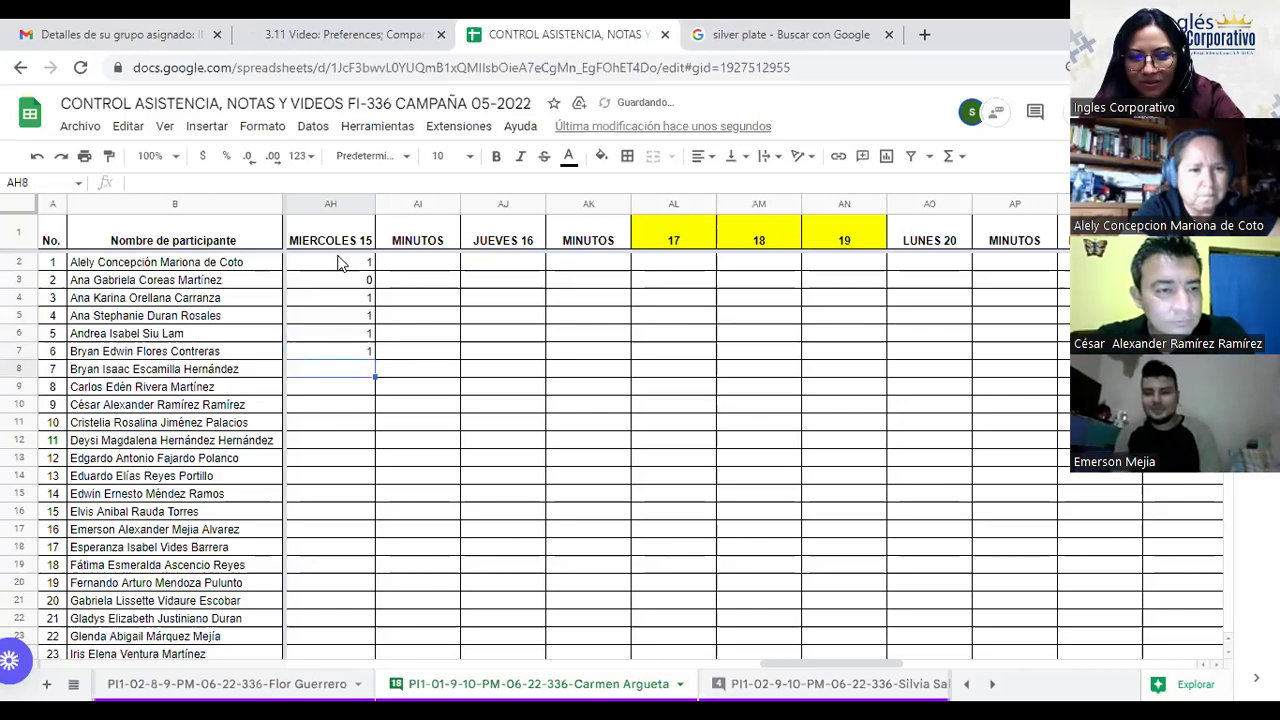
{"action": "type", "text": "1"}
{"action": "key", "text": "Return"}
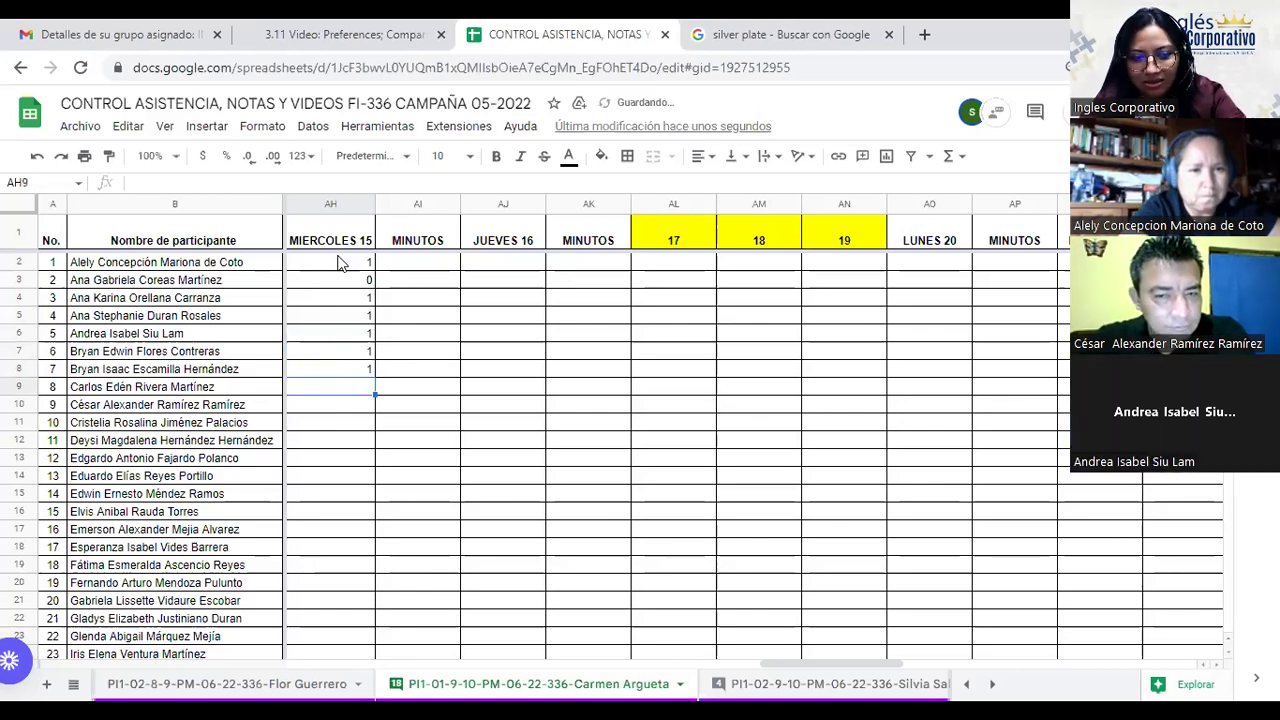
{"action": "type", "text": "1"}
{"action": "key", "text": "Return"}
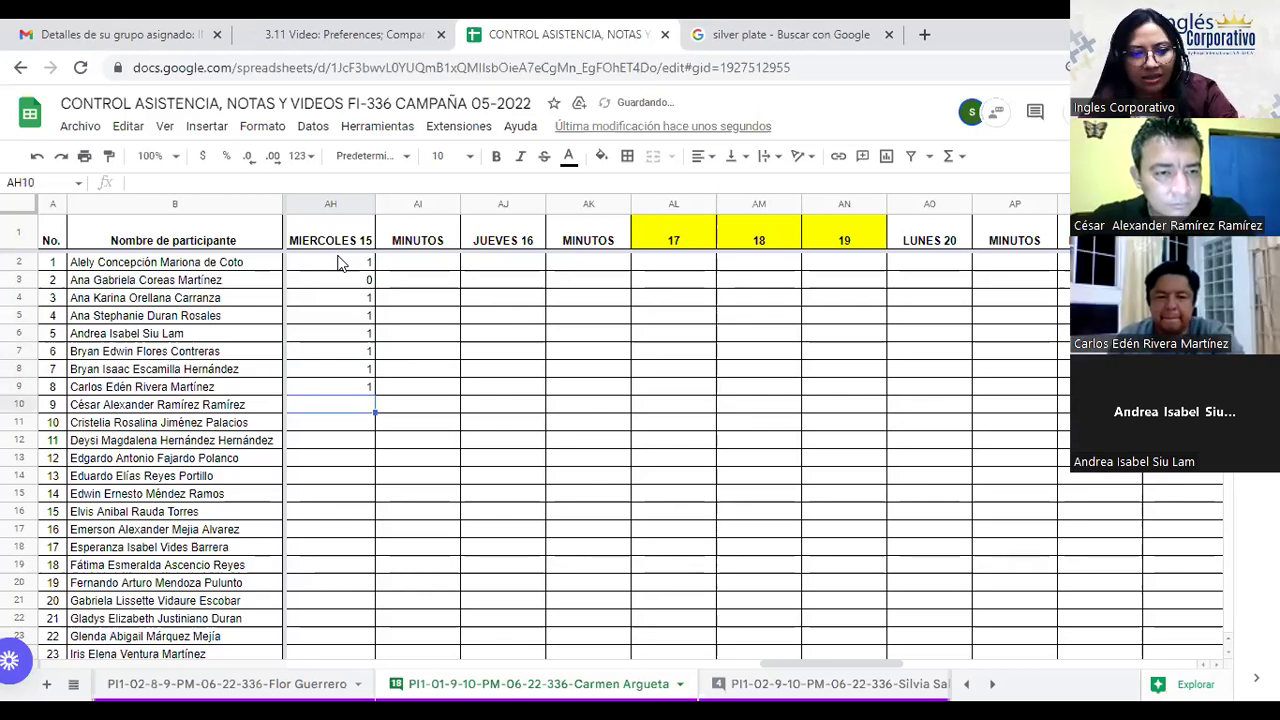
{"action": "type", "text": "1"}
{"action": "key", "text": "Return"}
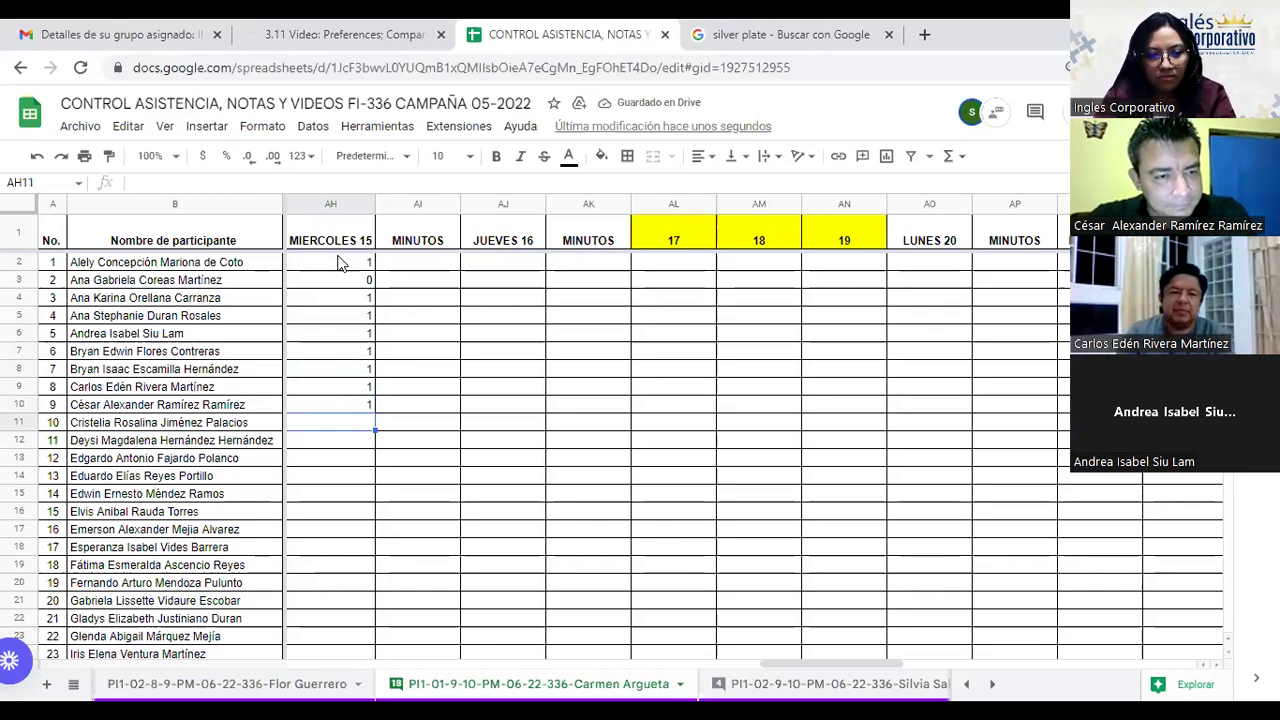
{"action": "type", "text": "1"}
{"action": "key", "text": "Return"}
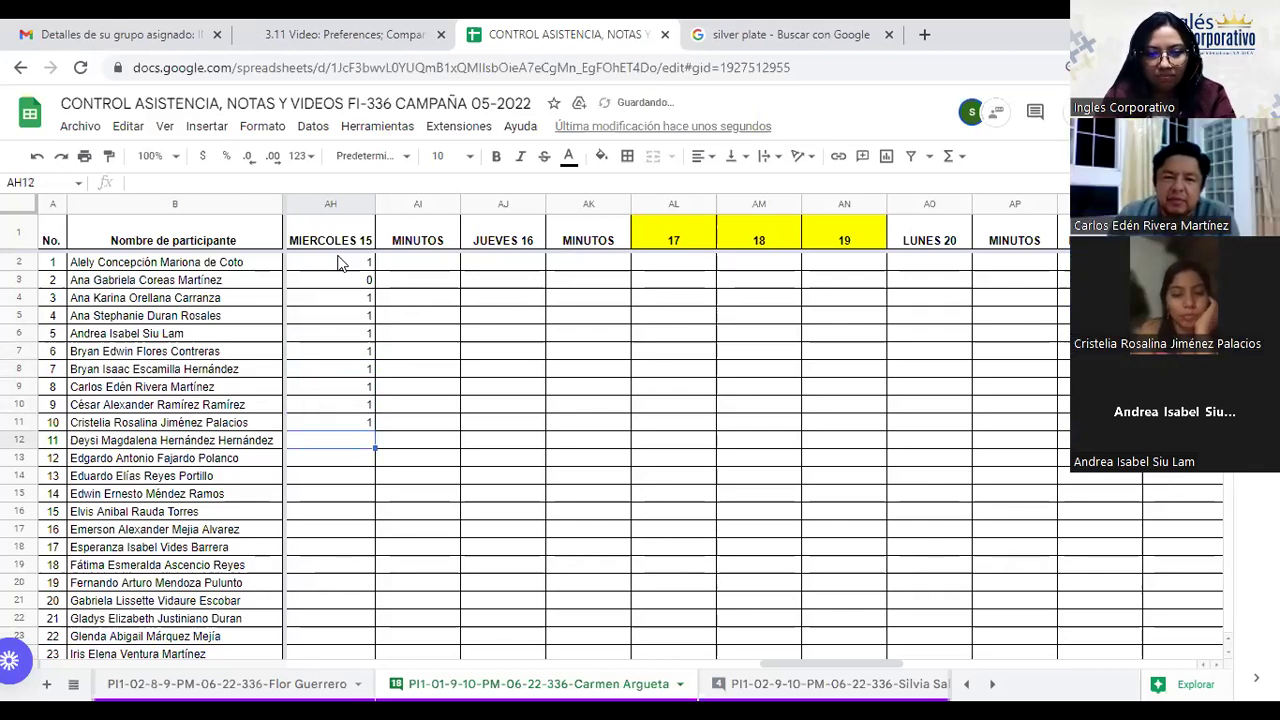
- Mark participants 11 to 16 with 1 in the MIERCOLES 15 column, cells AH12 to AH17
{"action": "type", "text": "1"}
{"action": "key", "text": "Return"}
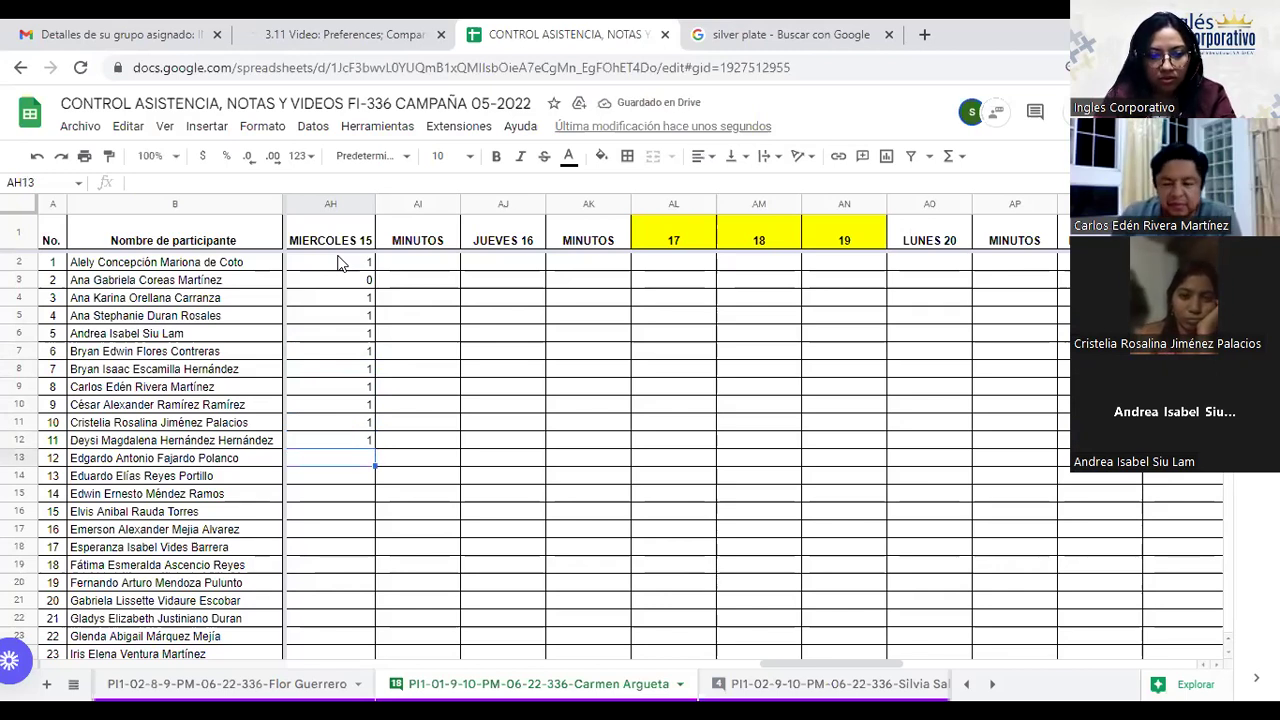
{"action": "type", "text": "1"}
{"action": "key", "text": "Return"}
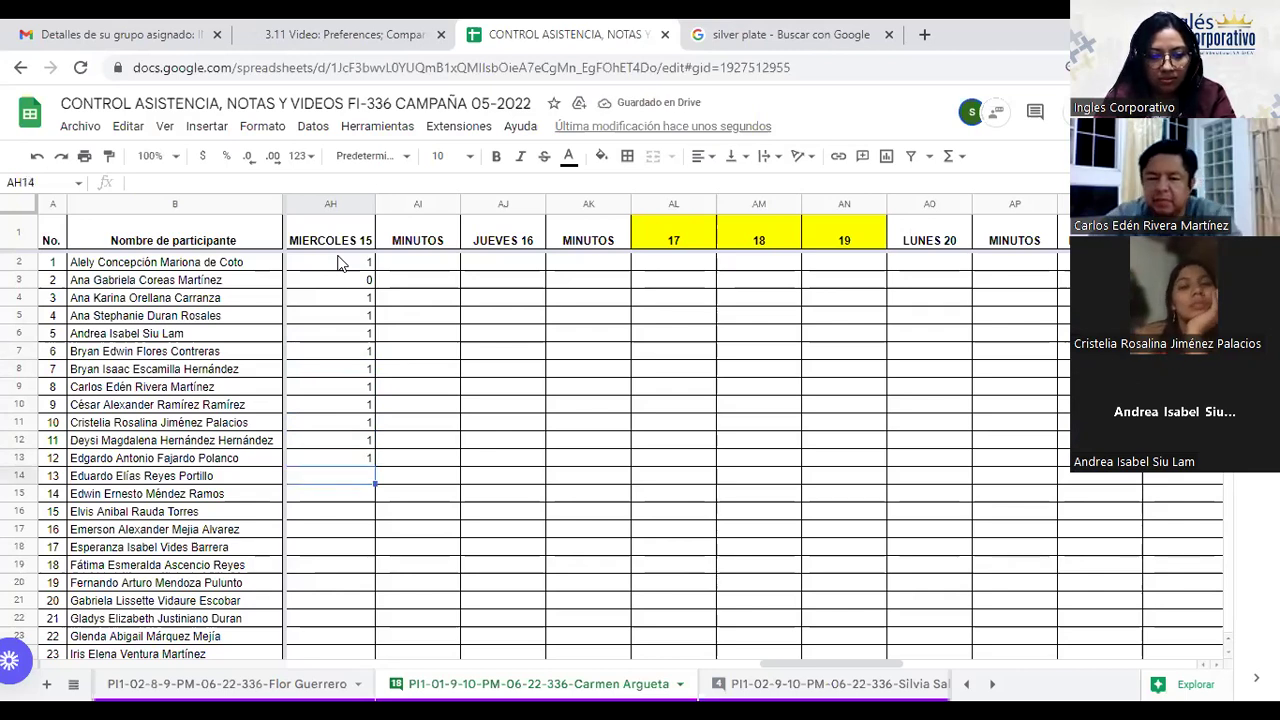
{"action": "type", "text": "1"}
{"action": "key", "text": "Return"}
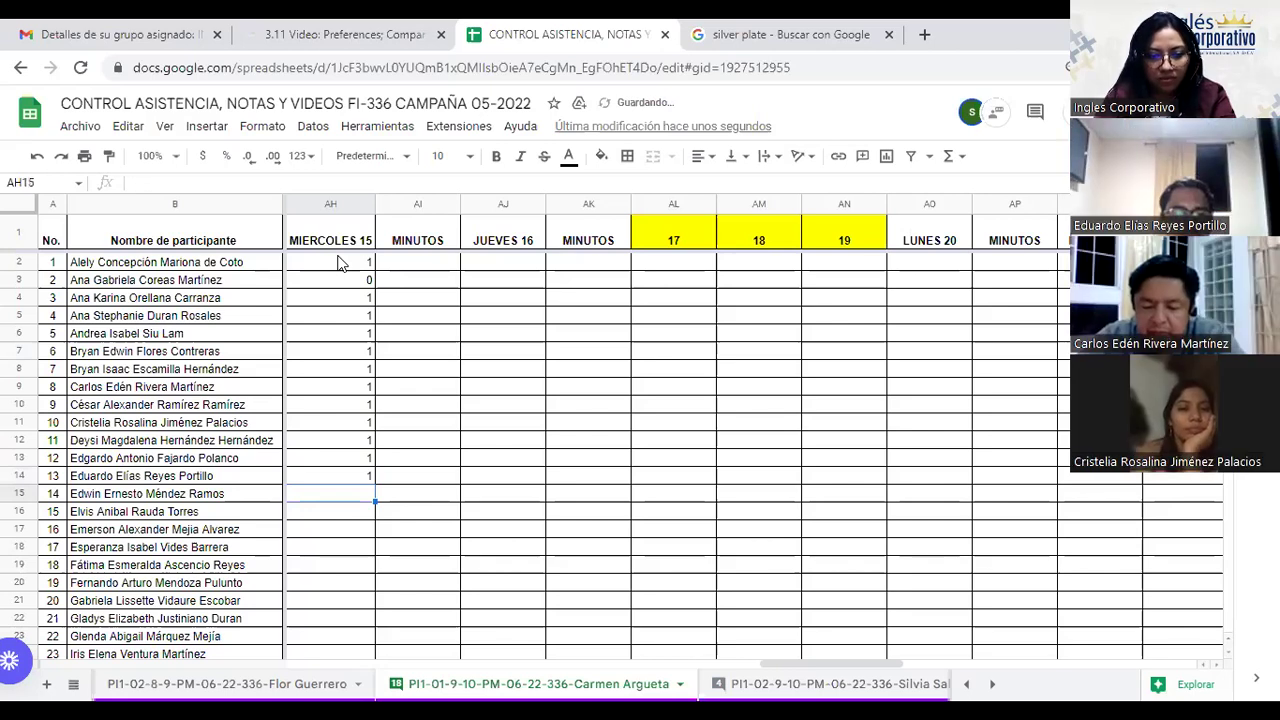
{"action": "type", "text": "1"}
{"action": "key", "text": "Return"}
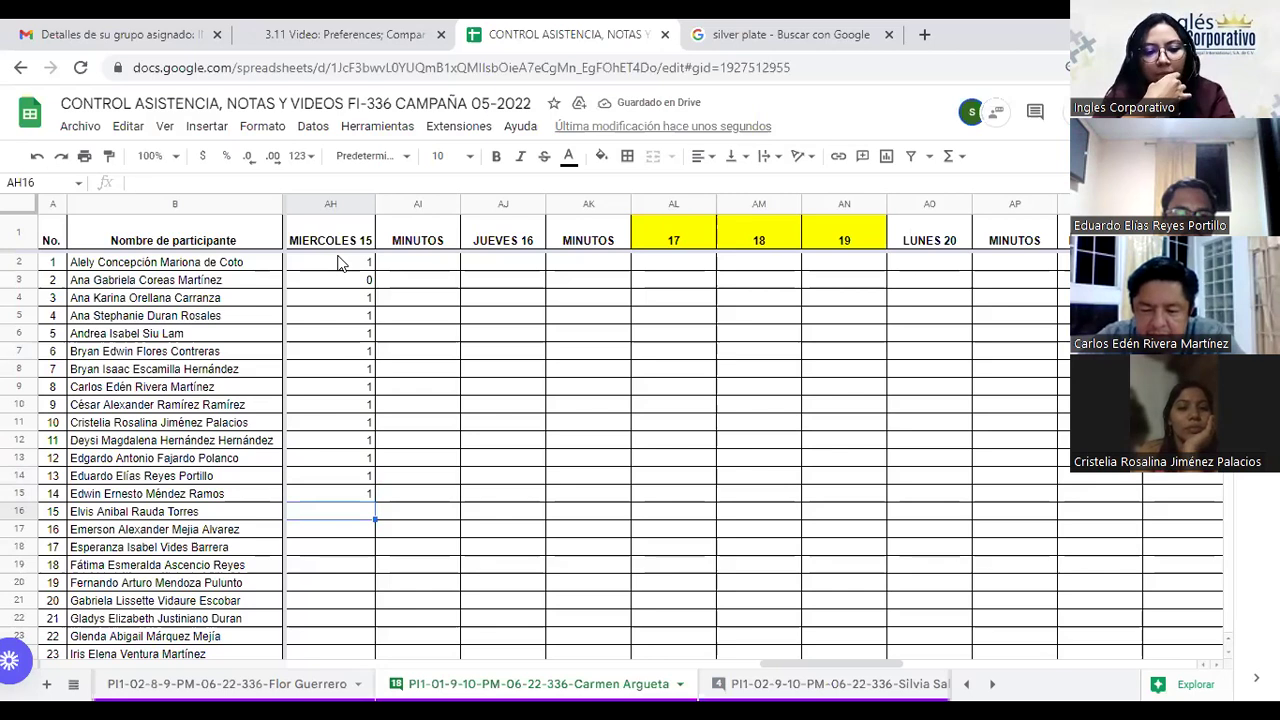
{"action": "type", "text": "1"}
{"action": "key", "text": "Return"}
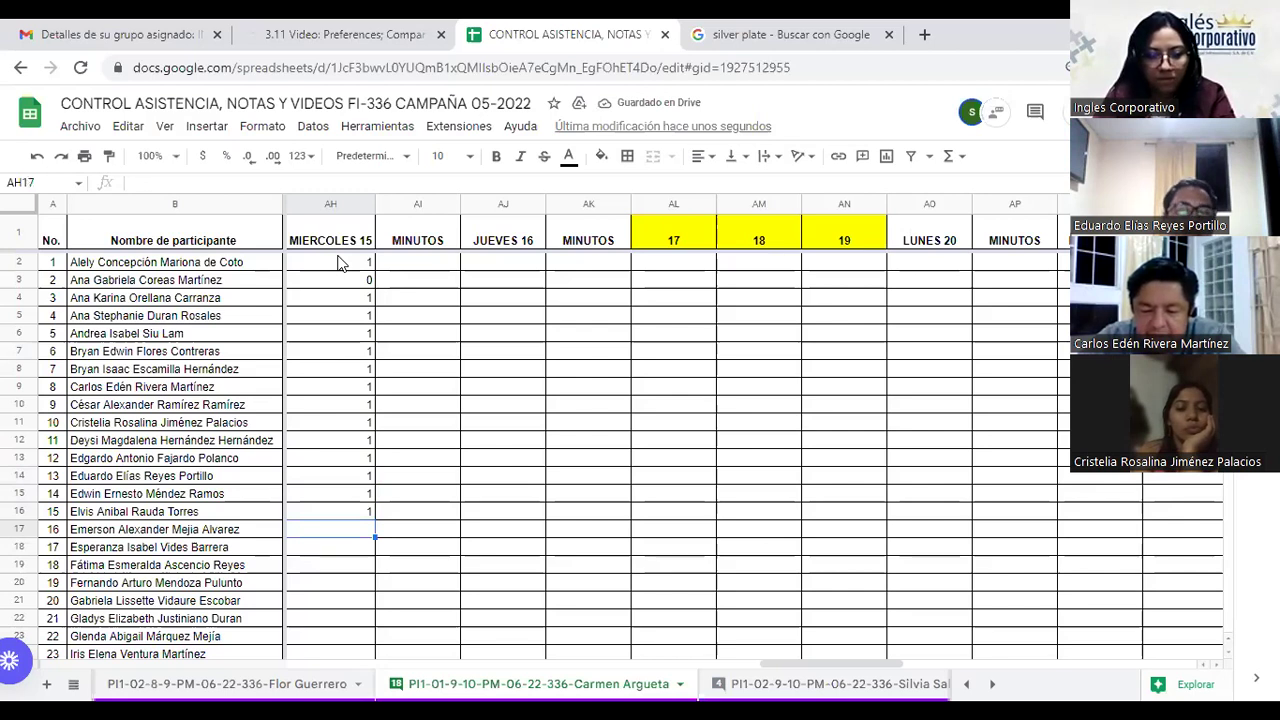
{"action": "type", "text": "1"}
{"action": "key", "text": "Return"}
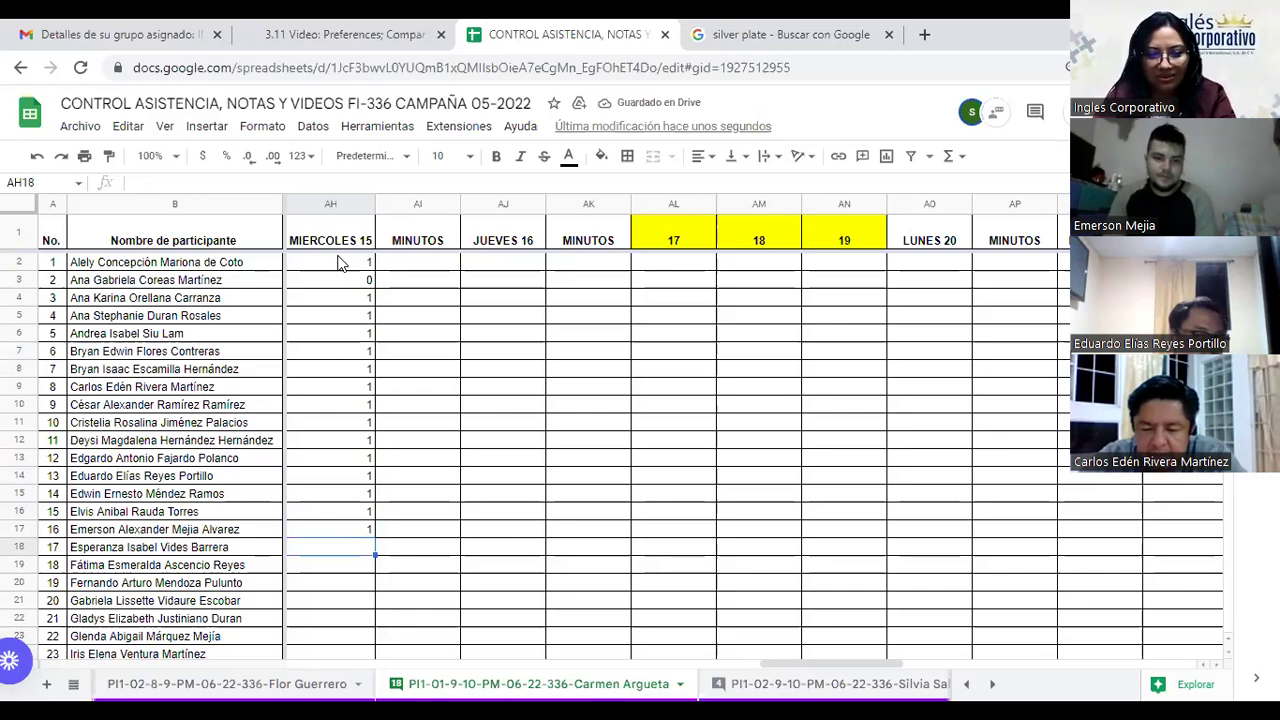
- Record MIERCOLES 15 attendance for participants 17 to 20 in AH18:AH21 as 0, 1, 1 and 0
{"action": "type", "text": "0"}
{"action": "key", "text": "Return"}
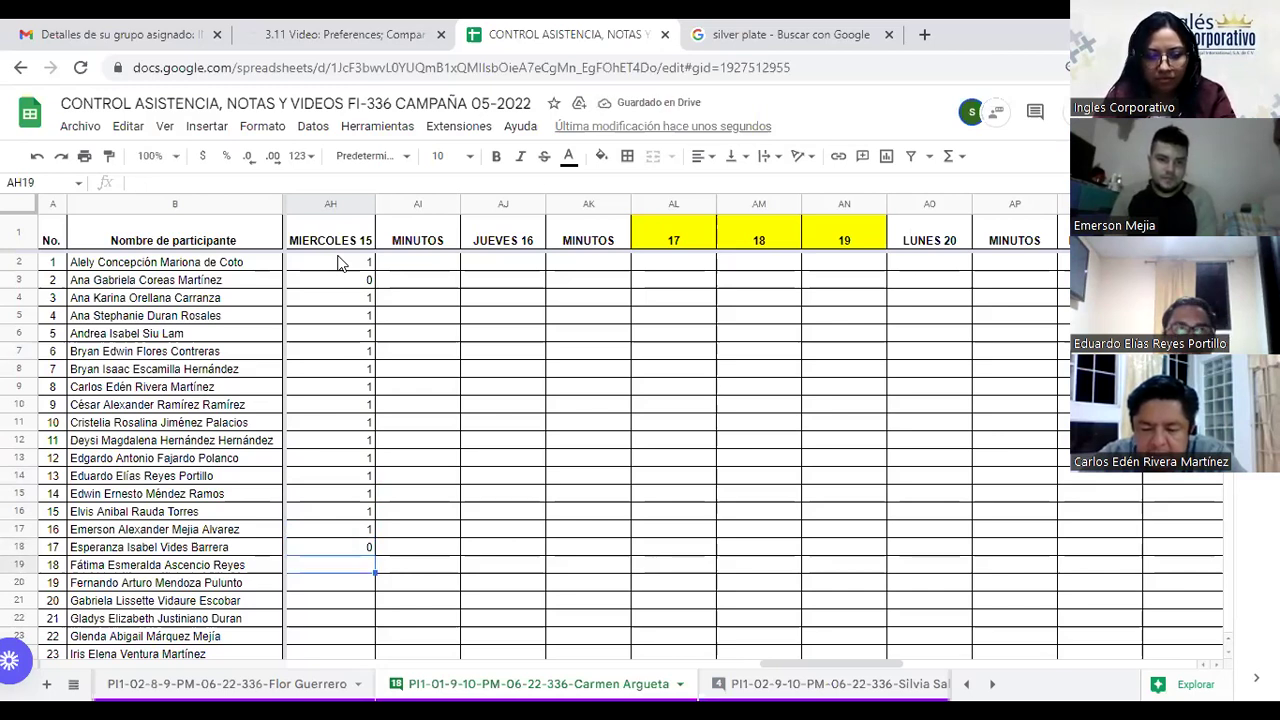
{"action": "type", "text": "1"}
{"action": "key", "text": "Return"}
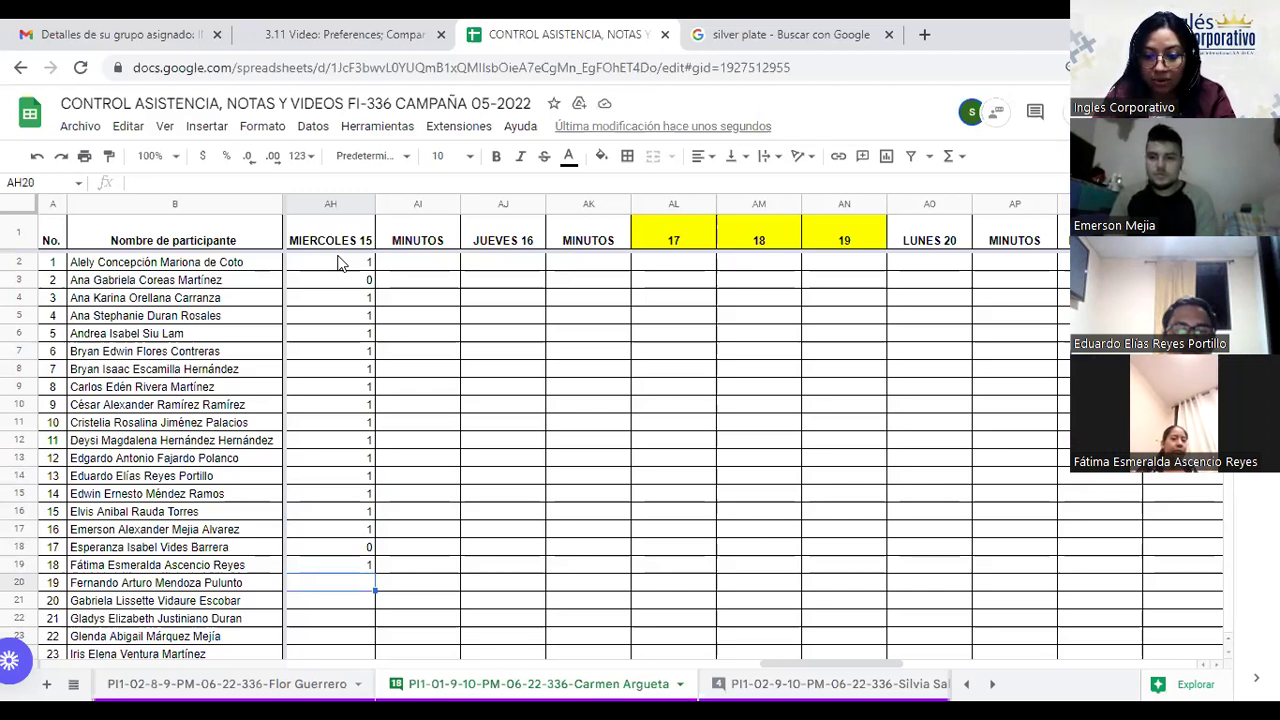
{"action": "type", "text": "1"}
{"action": "key", "text": "Return"}
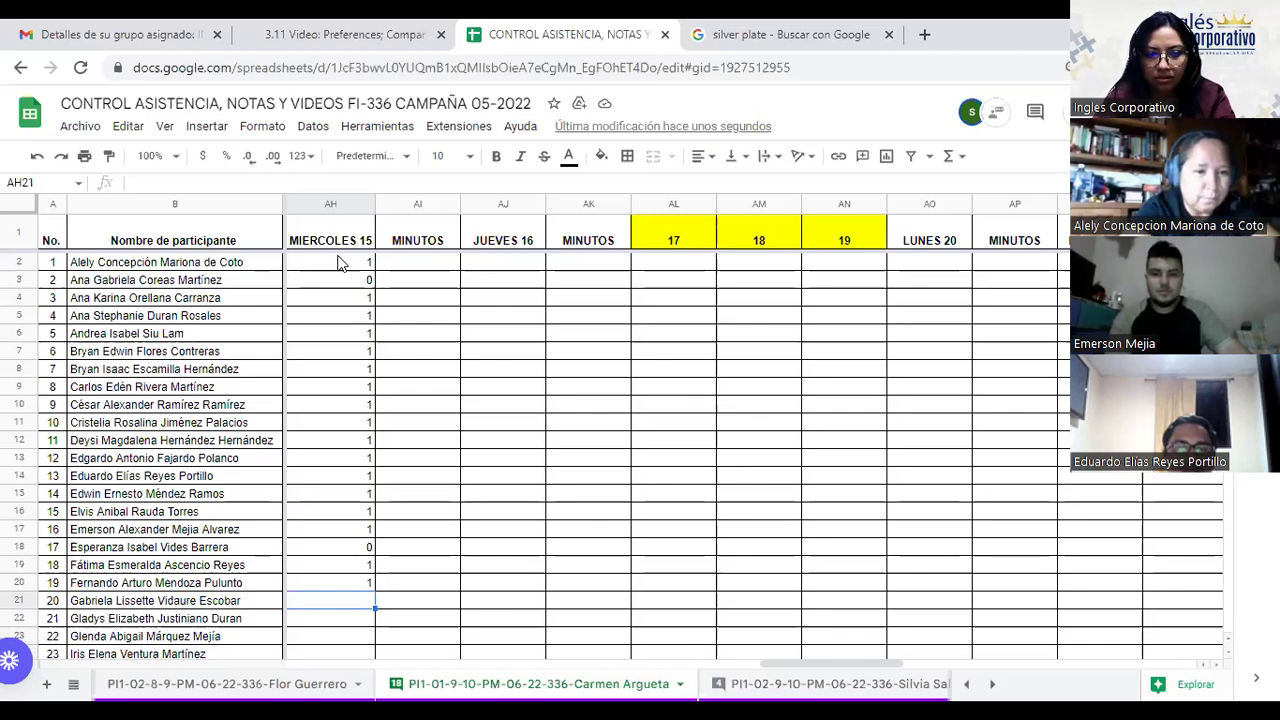
{"action": "type", "text": "0"}
{"action": "key", "text": "Return"}
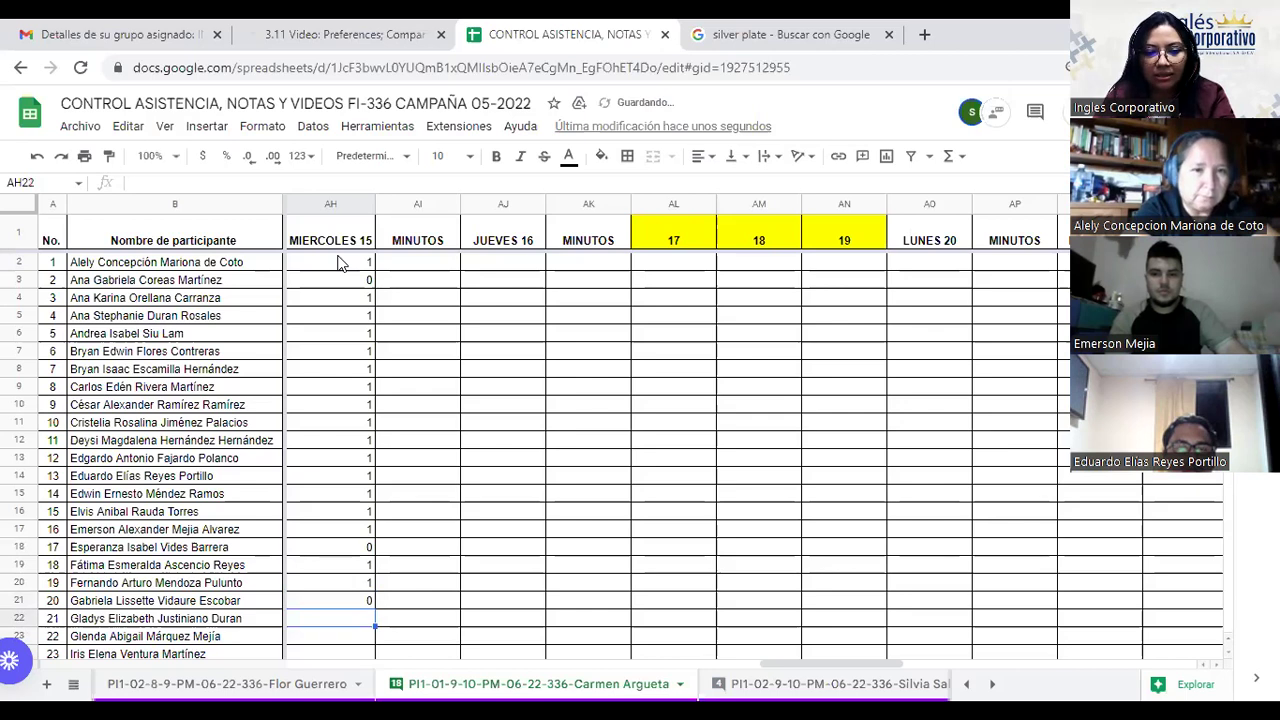
- Mark participants 21 to 24 with 1 in the MIERCOLES 15 column, cells AH22 to AH25
{"action": "type", "text": "1"}
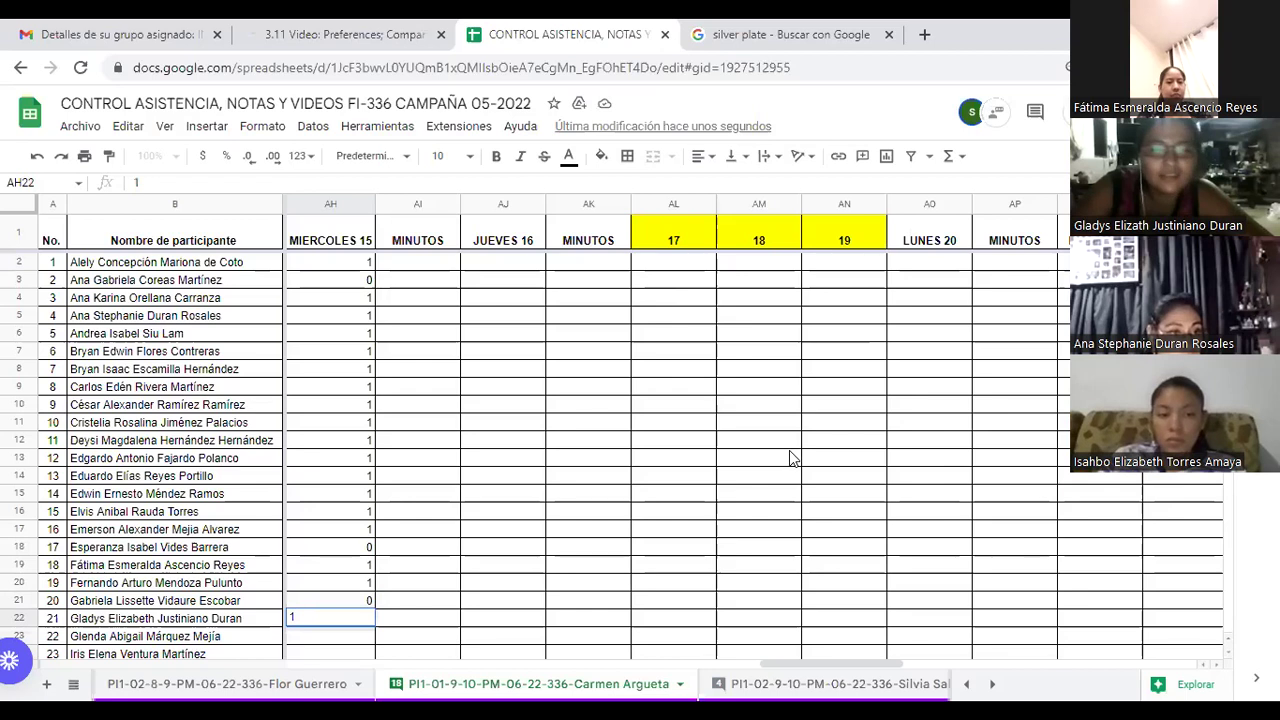
{"action": "key", "text": "Return"}
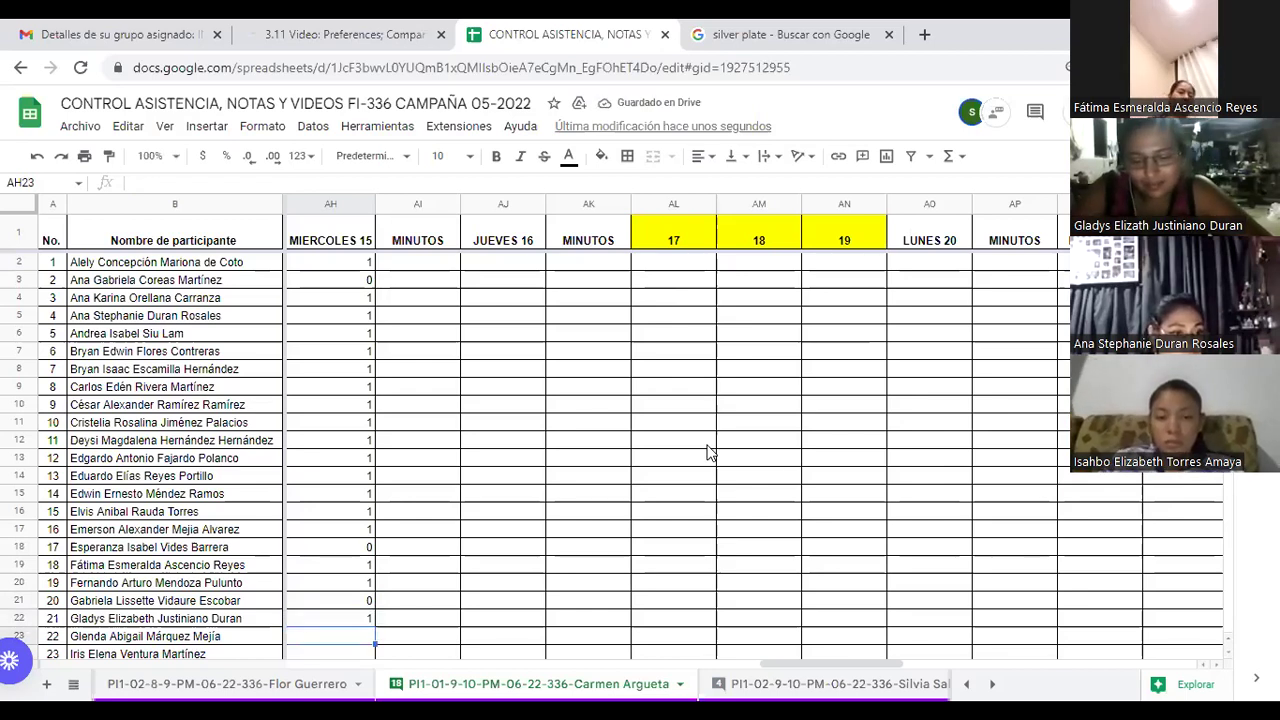
{"action": "type", "text": "1"}
{"action": "key", "text": "Return"}
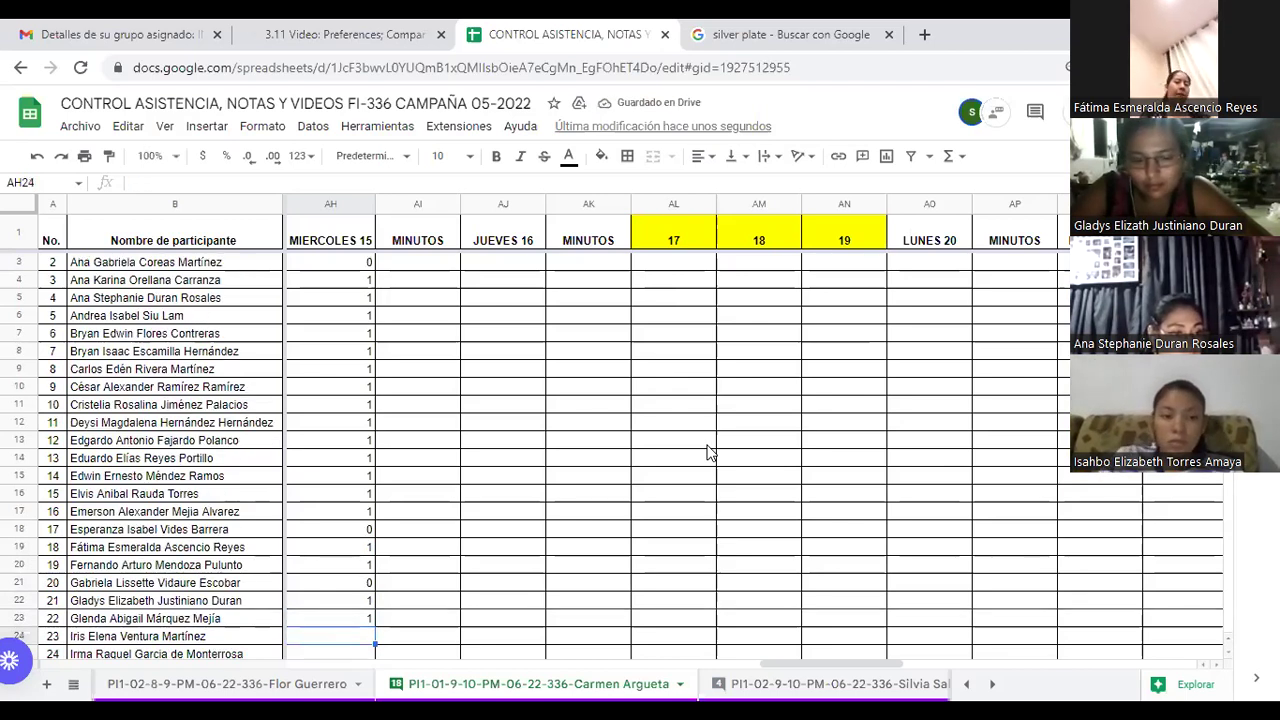
{"action": "type", "text": "1"}
{"action": "key", "text": "Return"}
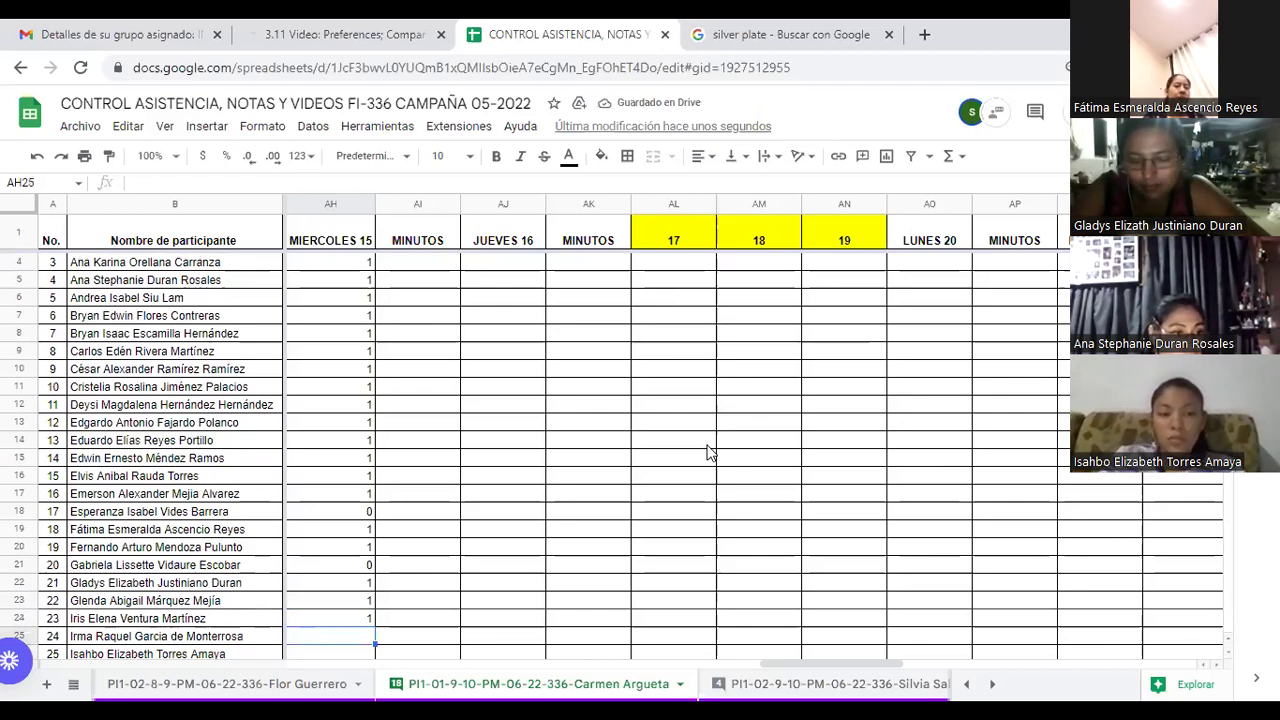
{"action": "type", "text": "1"}
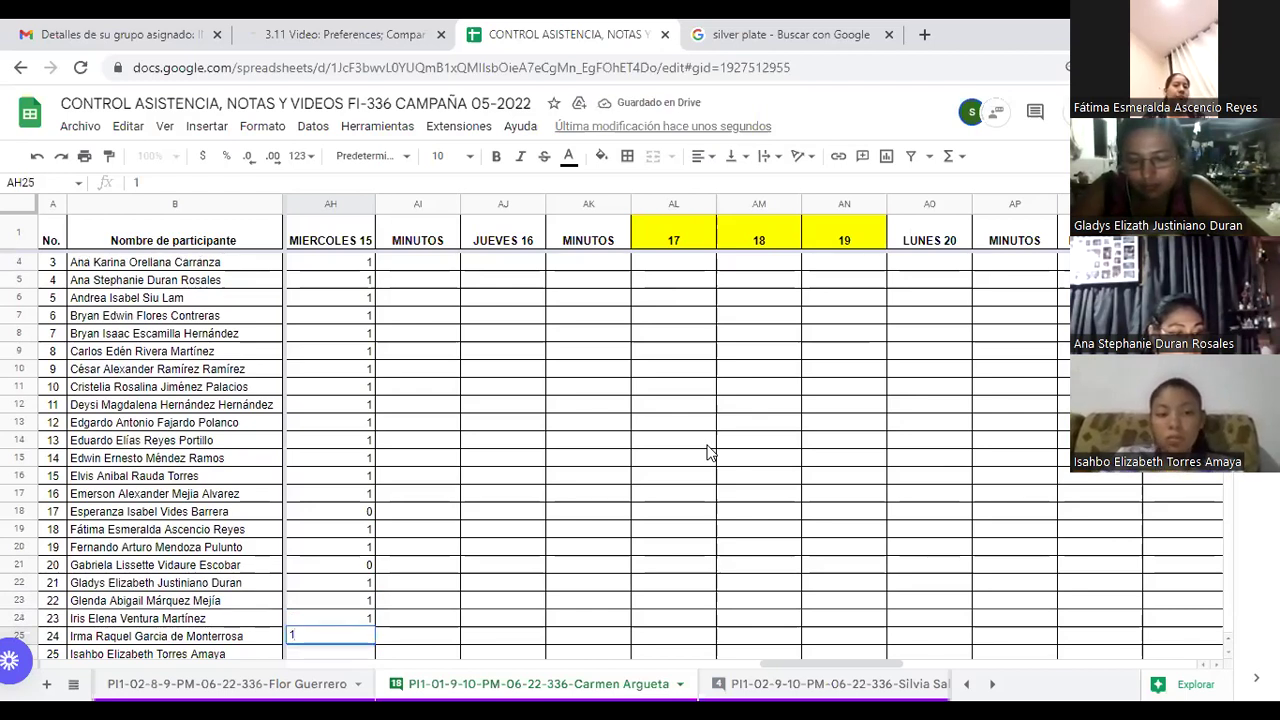
{"action": "key", "text": "Return"}
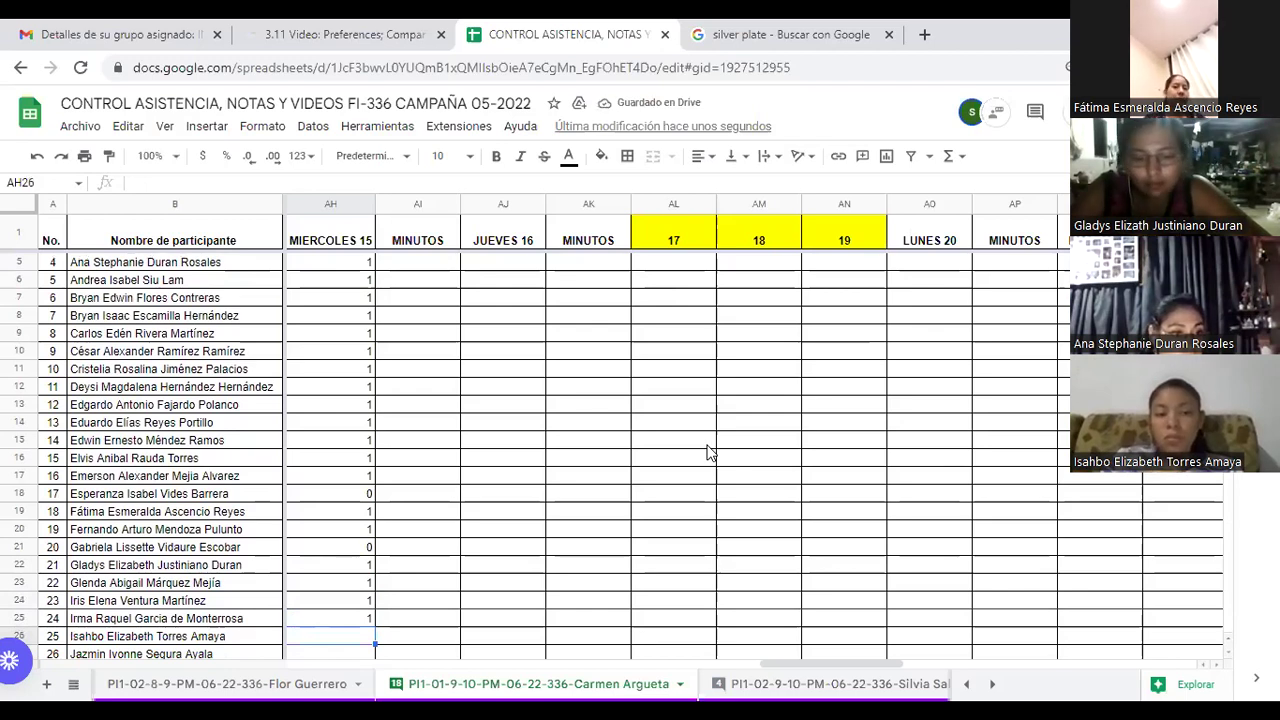
- Record MIERCOLES 15 attendance for participants 25 to 28 in AH26:AH29 as 1, 1, 0 and 1
{"action": "type", "text": "1"}
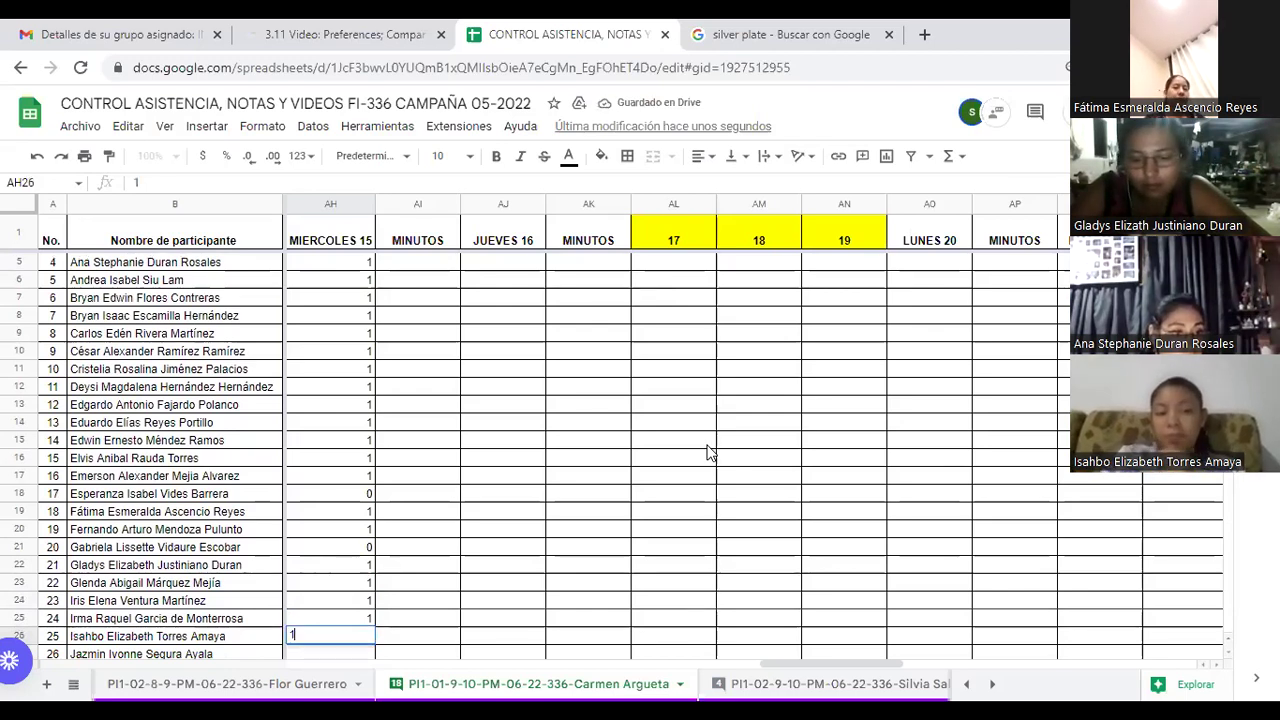
{"action": "key", "text": "Return"}
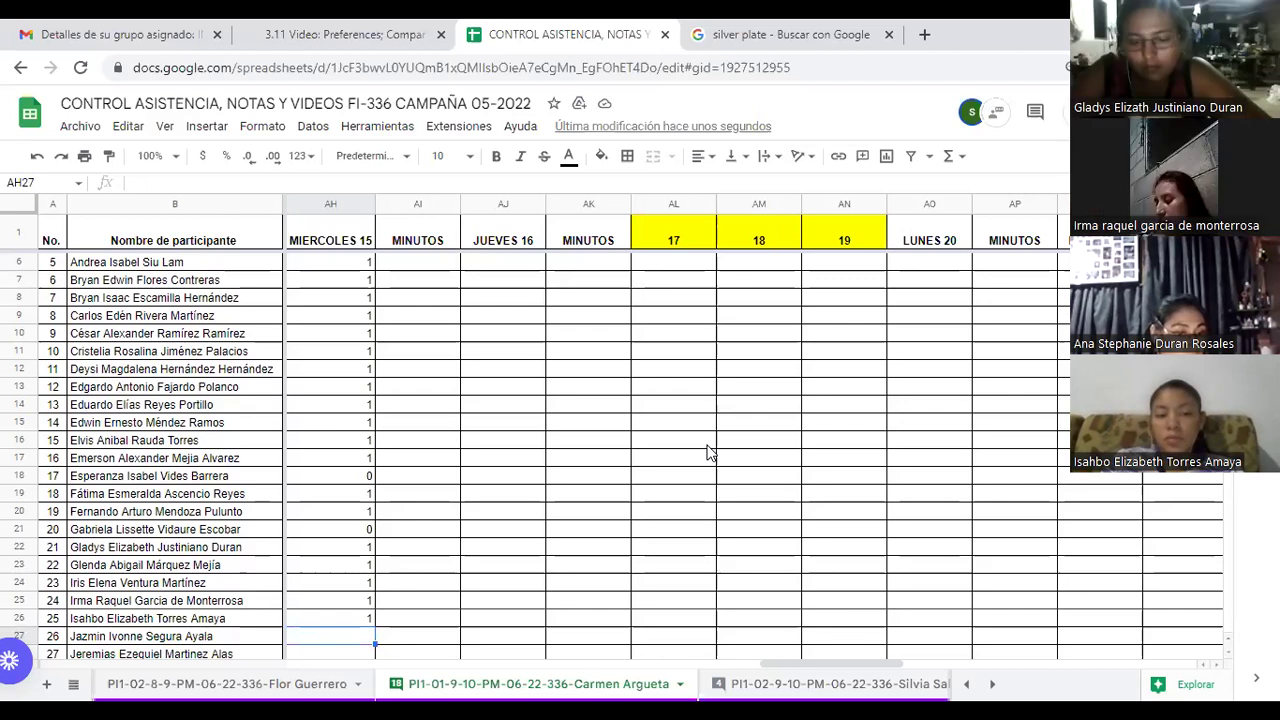
{"action": "type", "text": "1"}
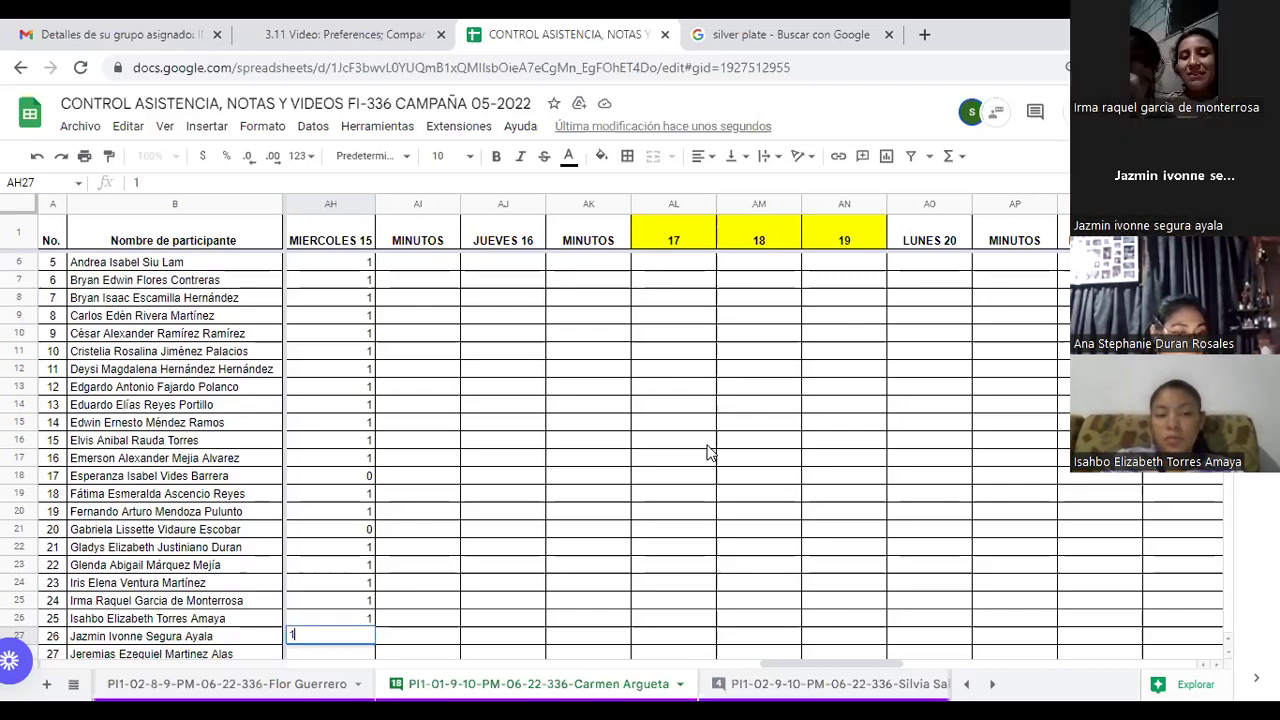
{"action": "key", "text": "Return"}
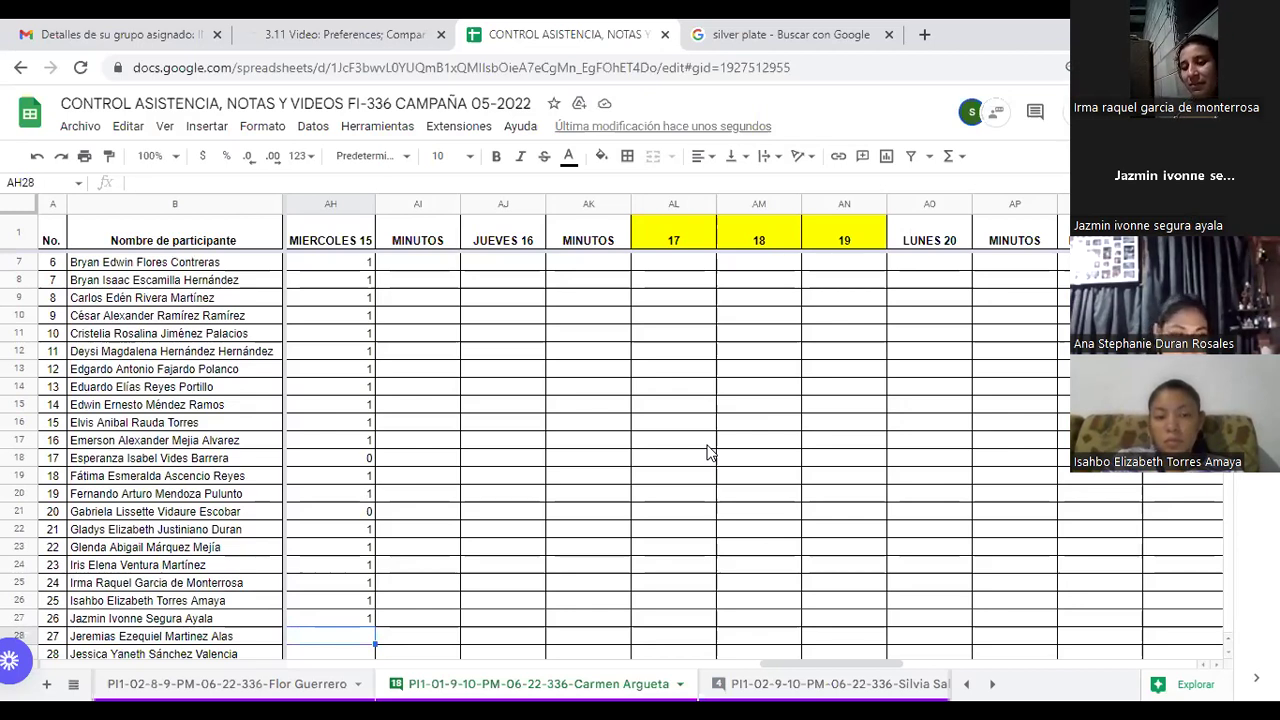
{"action": "key", "text": "Return"}
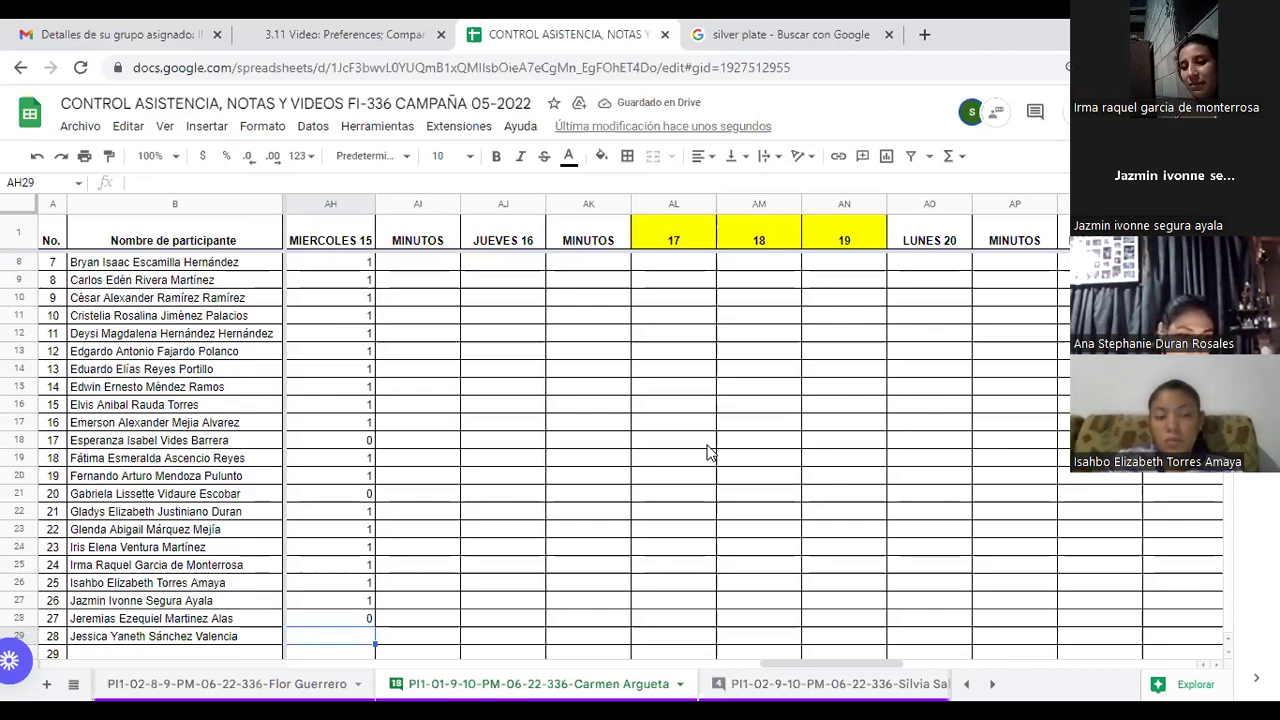
{"action": "type", "text": "1"}
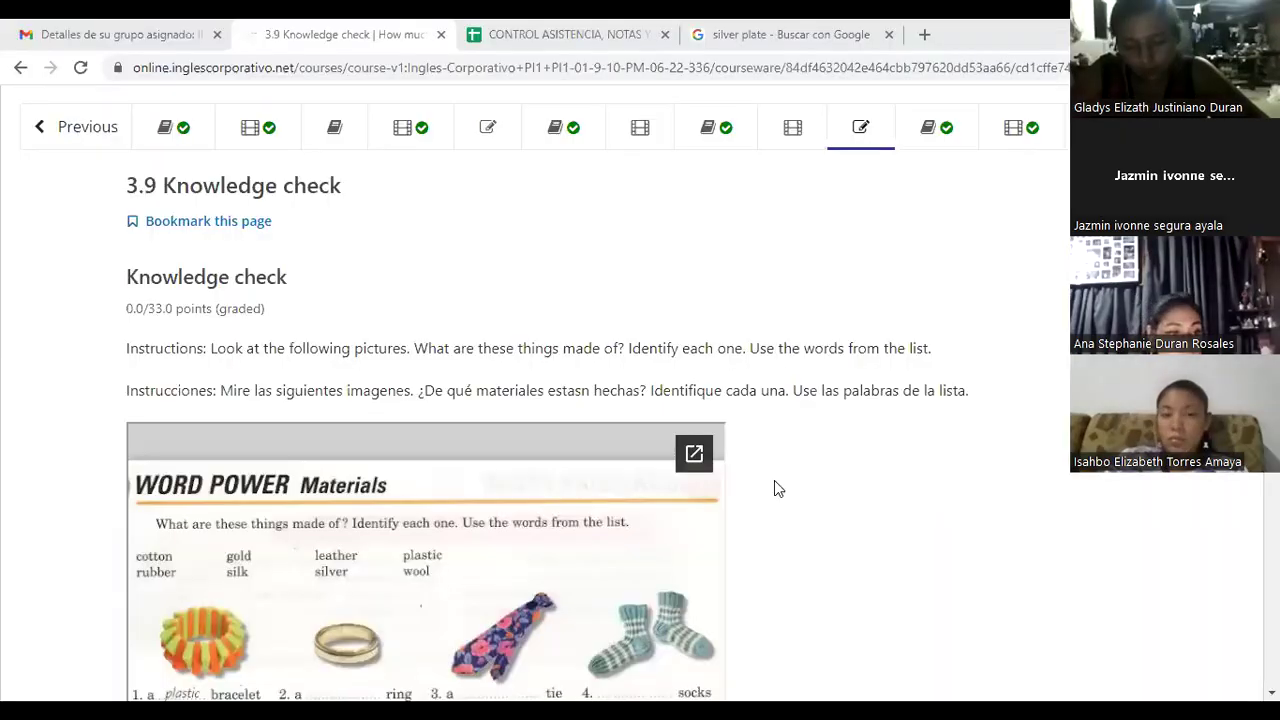
- Review the Word Power Materials pictures and word list, along with answer blanks 1 to 8 of the 3.9 Knowledge check
{"action": "scroll", "coordinate": [778, 488], "scroll_direction": "down", "scroll_amount": 2}
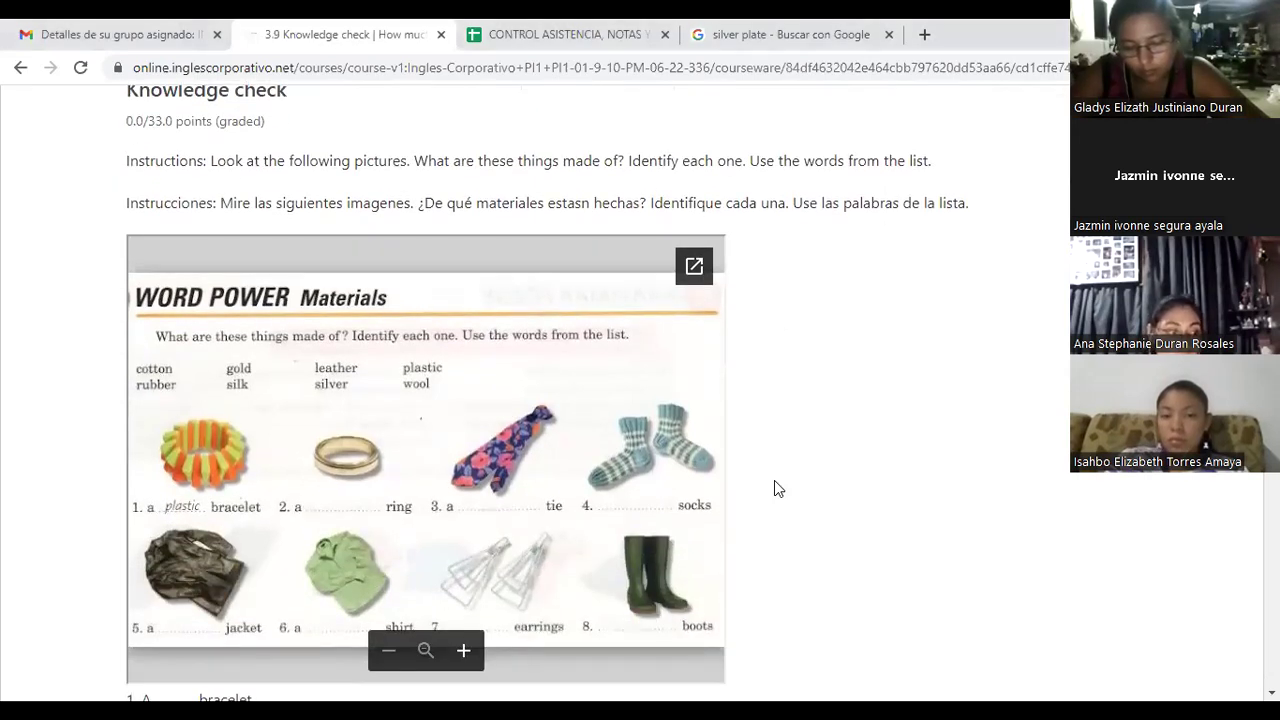
{"action": "scroll", "coordinate": [775, 481], "scroll_direction": "down", "scroll_amount": 1}
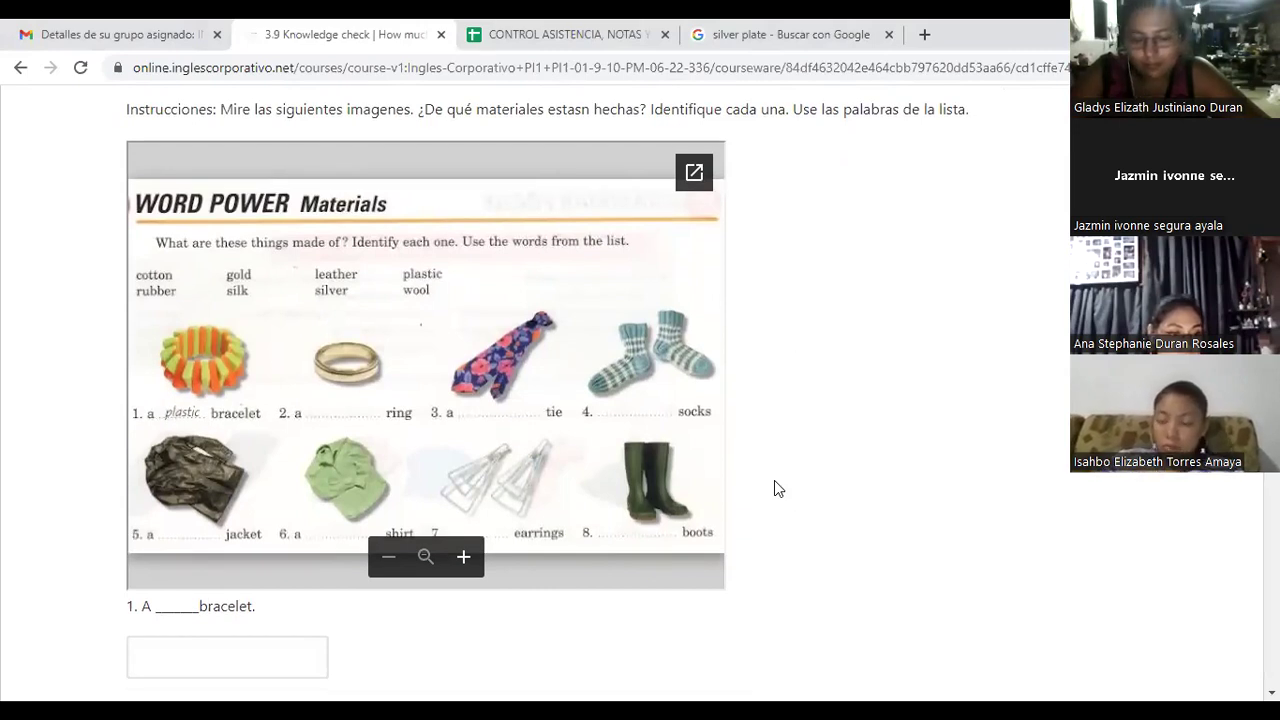
{"action": "scroll", "coordinate": [778, 488], "scroll_direction": "down", "scroll_amount": 2}
{"action": "left_click", "coordinate": [262, 497]}
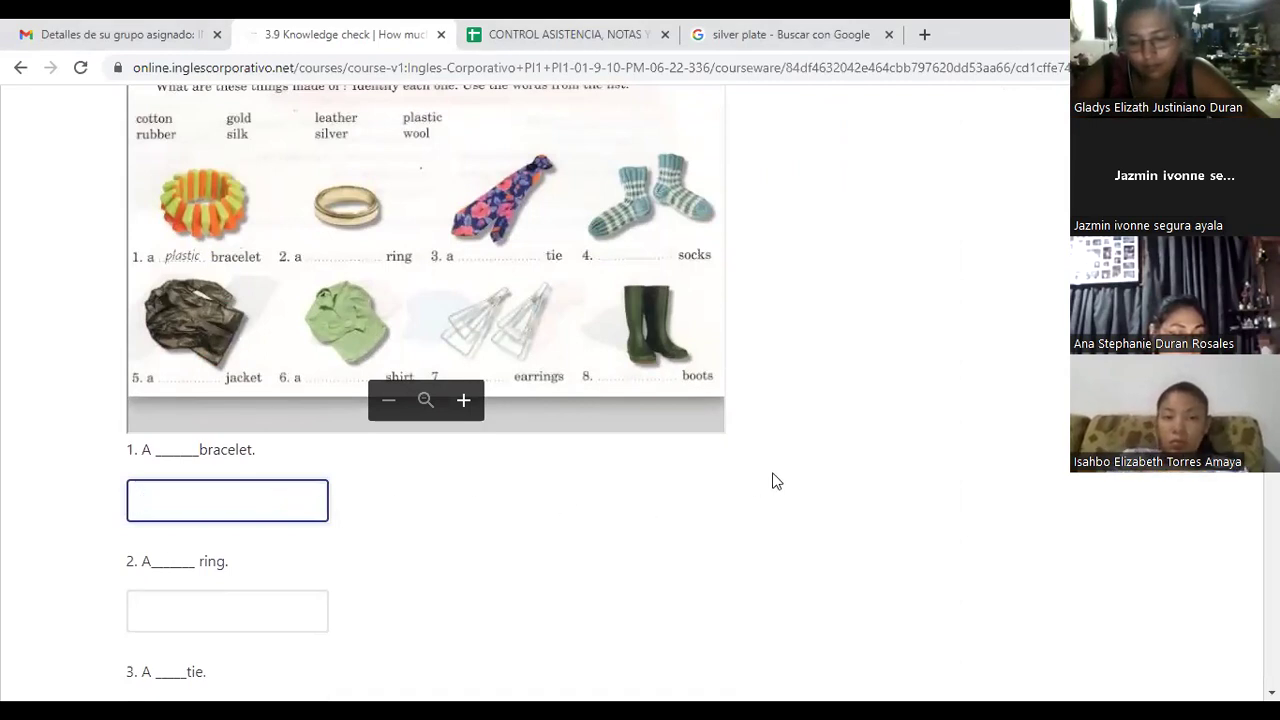
{"action": "scroll", "coordinate": [772, 481], "scroll_direction": "up", "scroll_amount": 1}
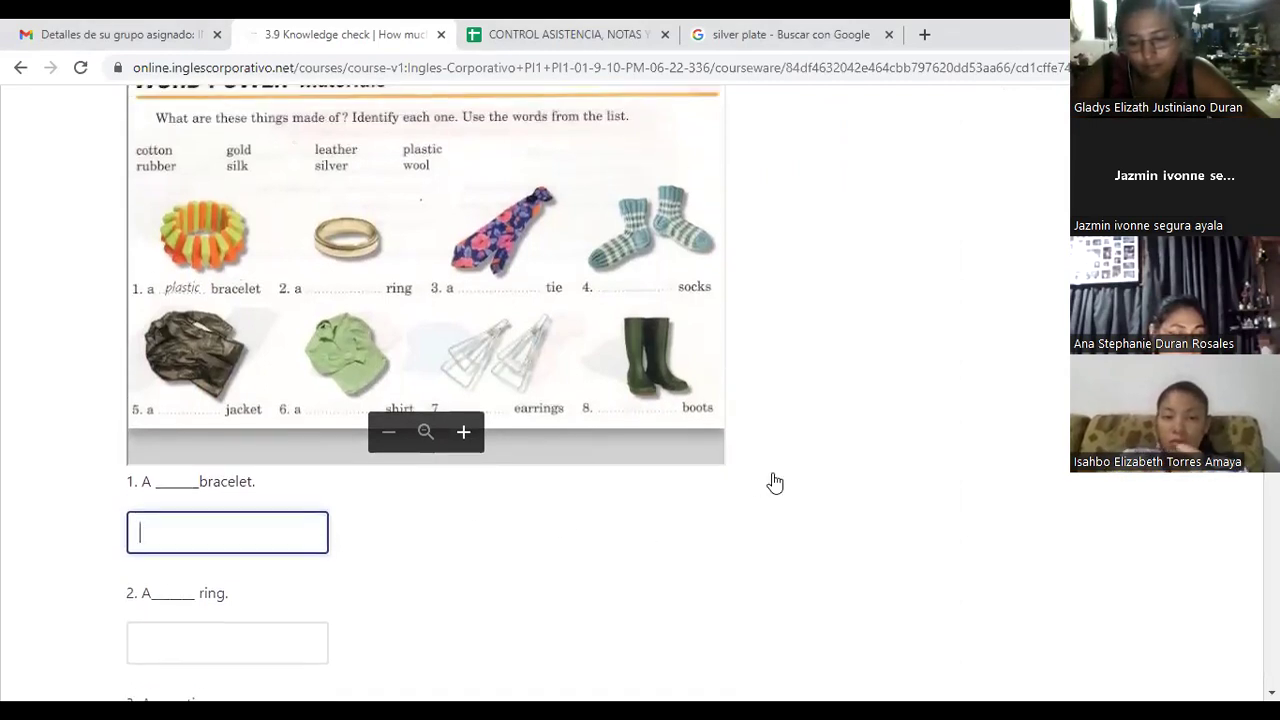
{"action": "scroll", "coordinate": [775, 483], "scroll_direction": "down", "scroll_amount": 7}
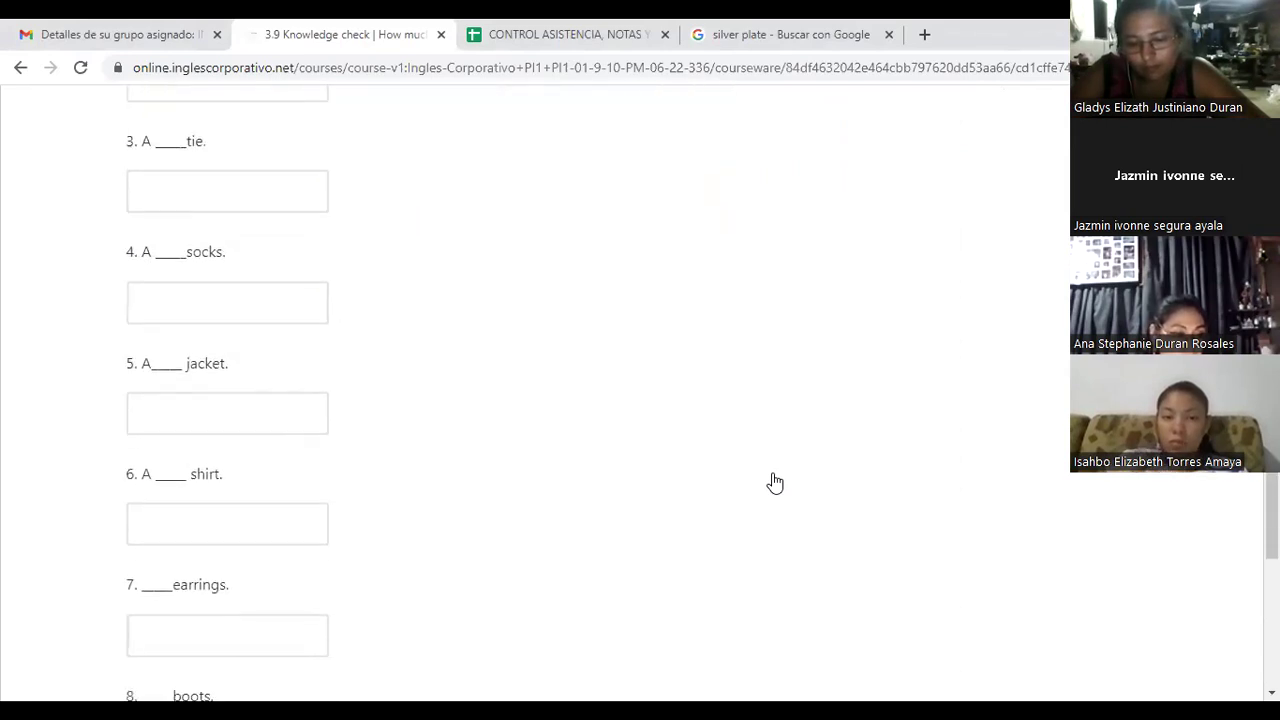
{"action": "scroll", "coordinate": [775, 483], "scroll_direction": "down", "scroll_amount": 3}
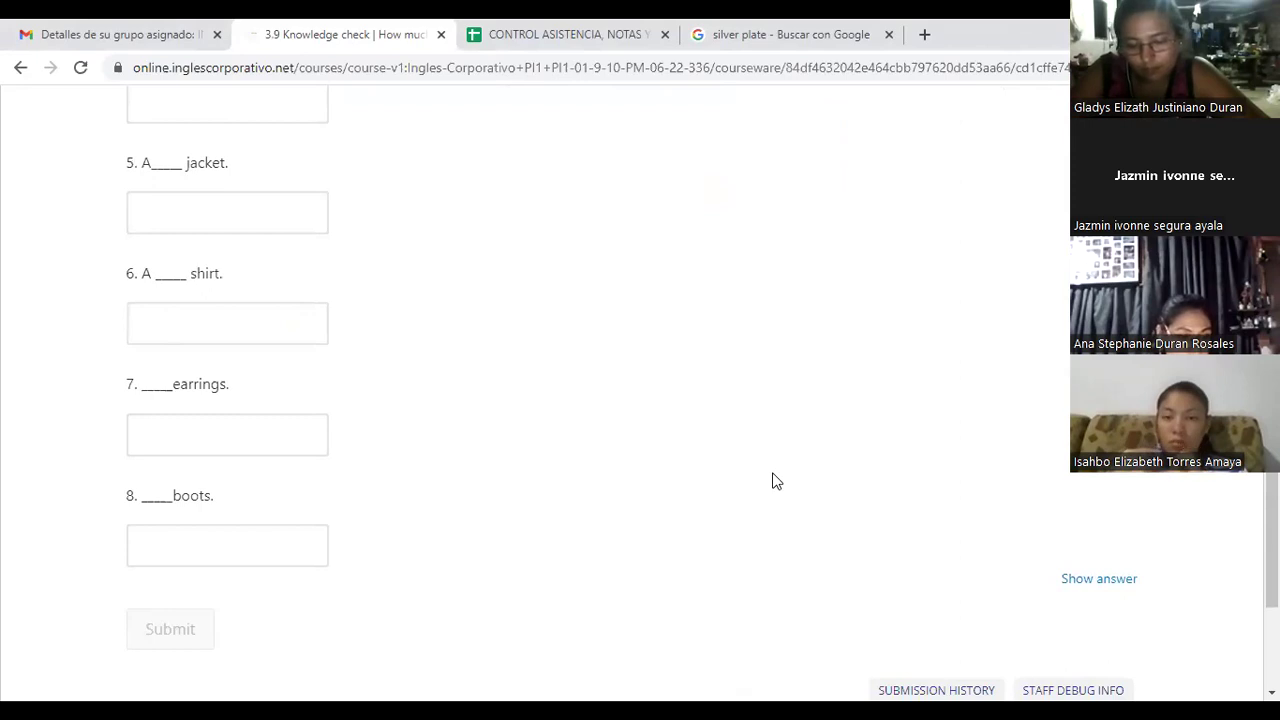
{"action": "scroll", "coordinate": [772, 481], "scroll_direction": "up", "scroll_amount": 9}
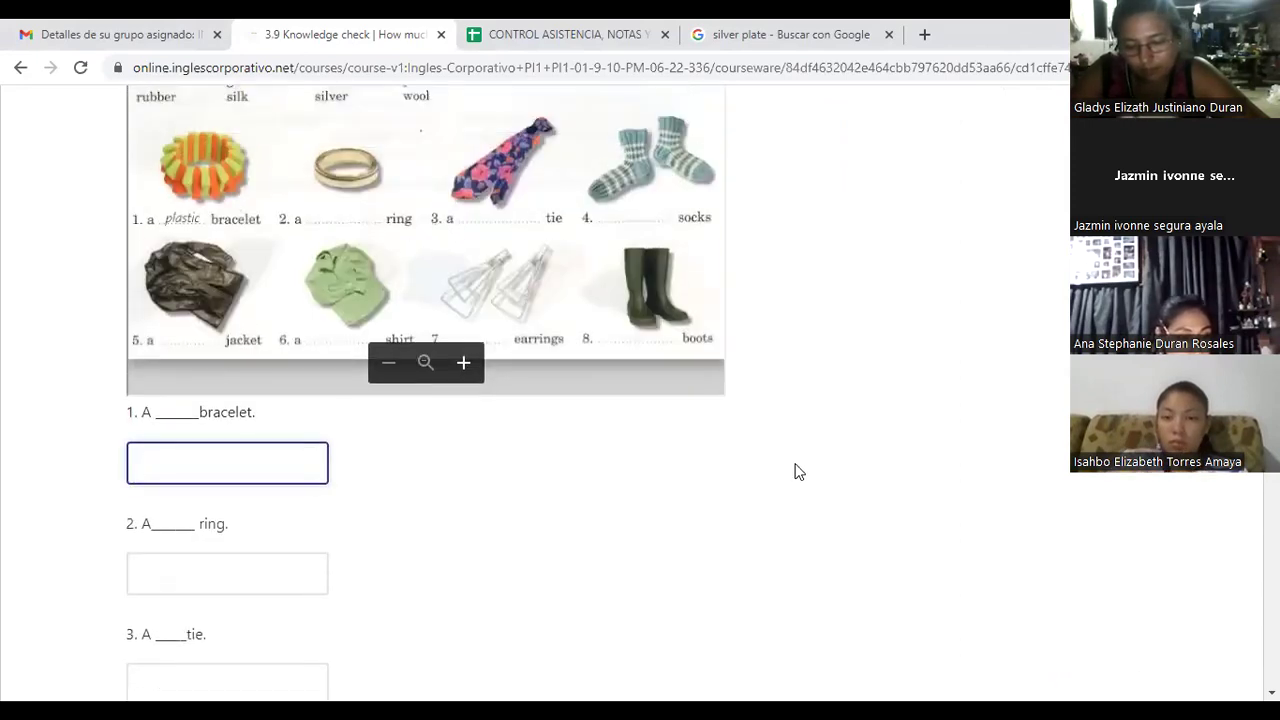
- Open the 3.11 Video: Preferences; Comparisons with adjectives unit of the course section
{"action": "scroll", "coordinate": [798, 471], "scroll_direction": "up", "scroll_amount": 7}
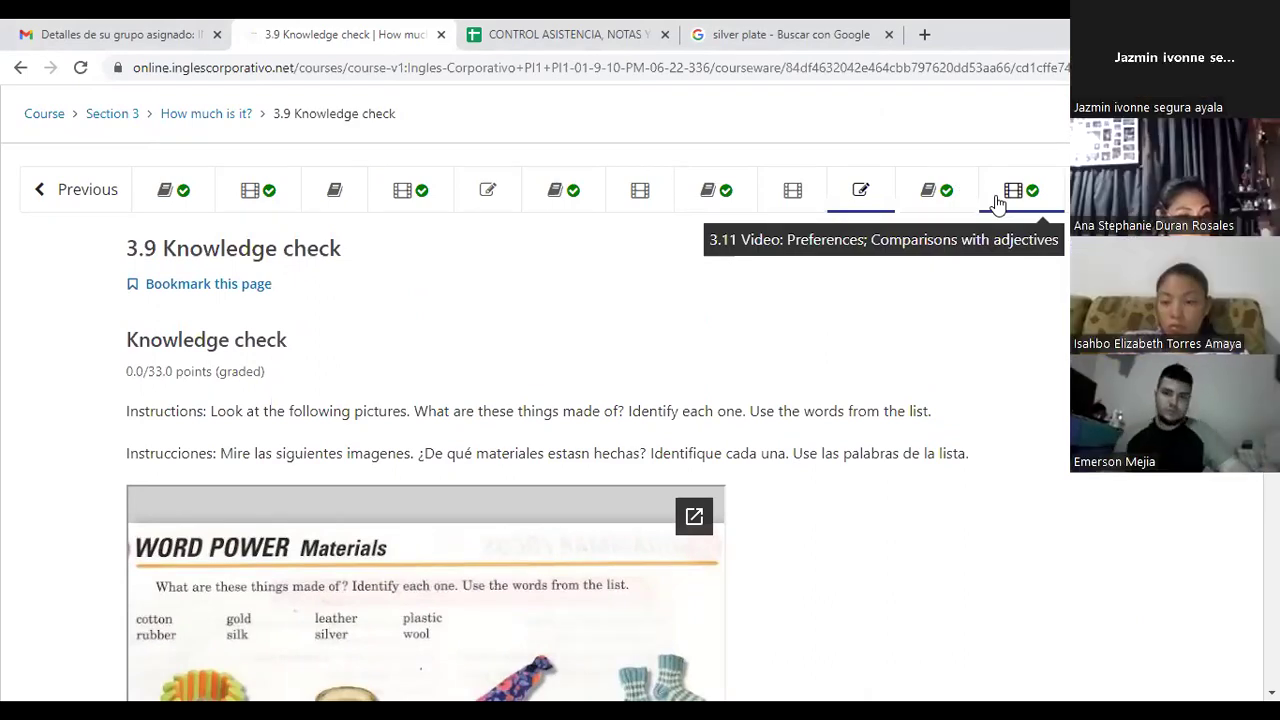
{"action": "left_click", "coordinate": [997, 203]}
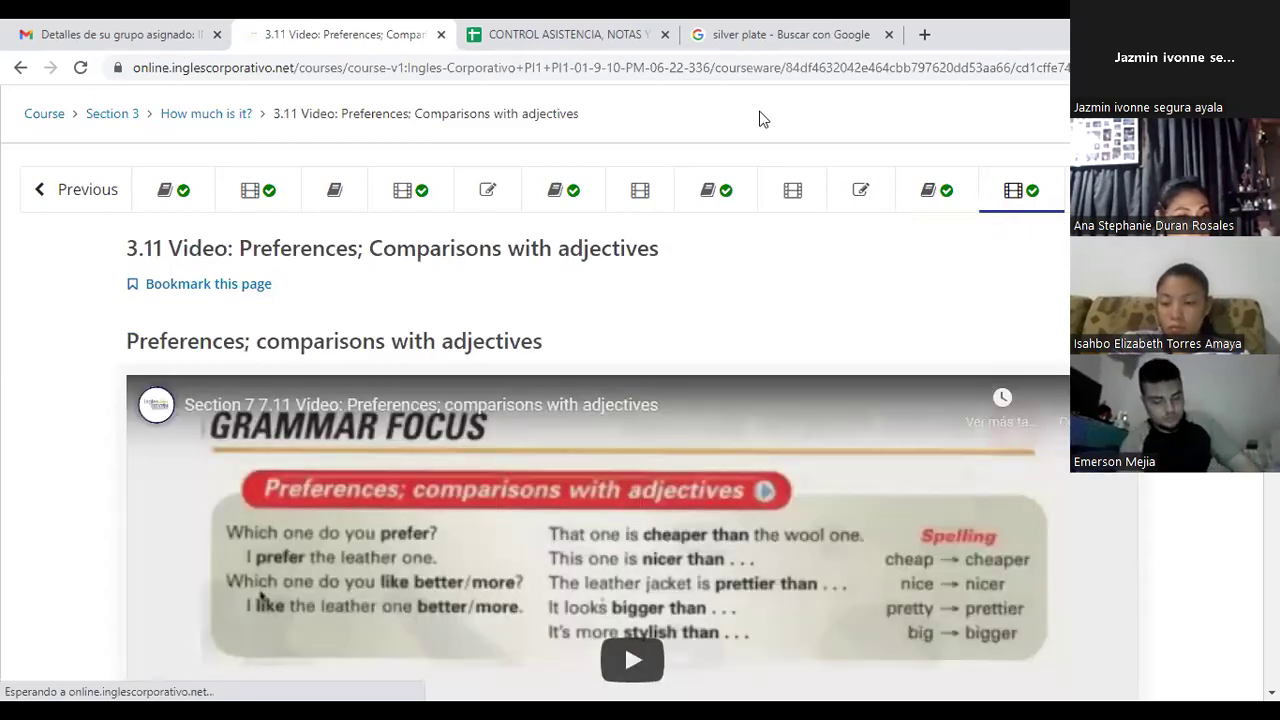